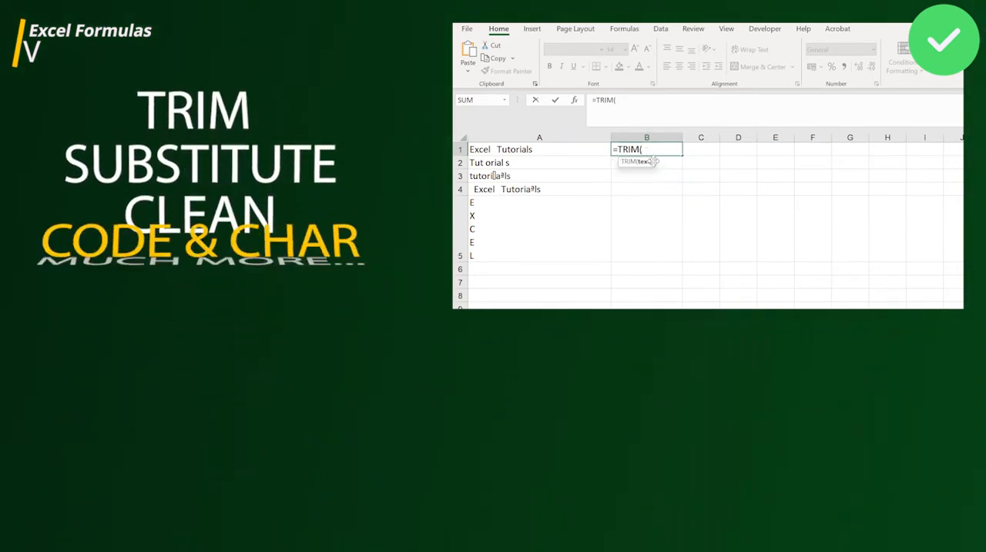
Step: Complete the TRIM formula started in cell B1 with A1 as its text argument
{"action": "left_click", "coordinate": [568, 150]}
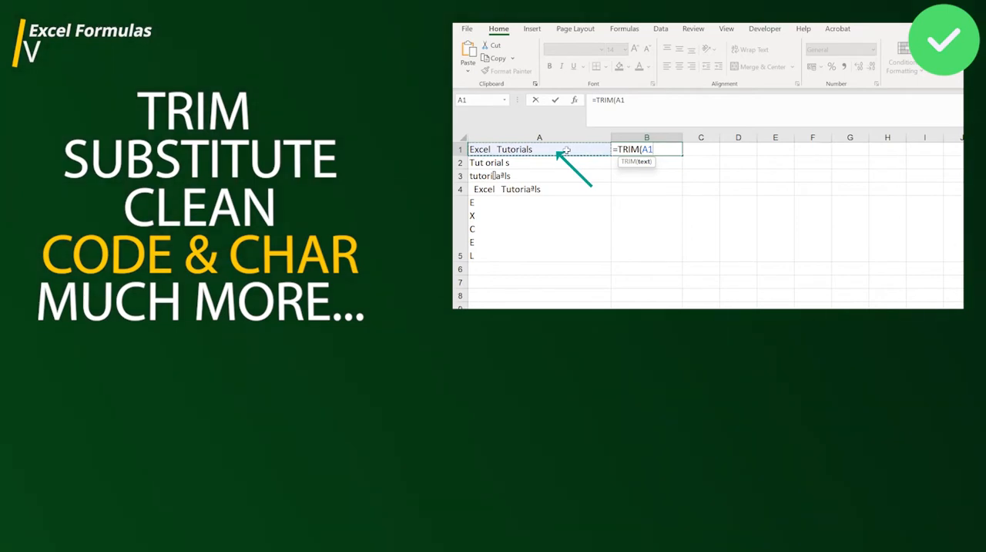
{"action": "type", "text": ")"}
{"action": "key", "text": "Return"}
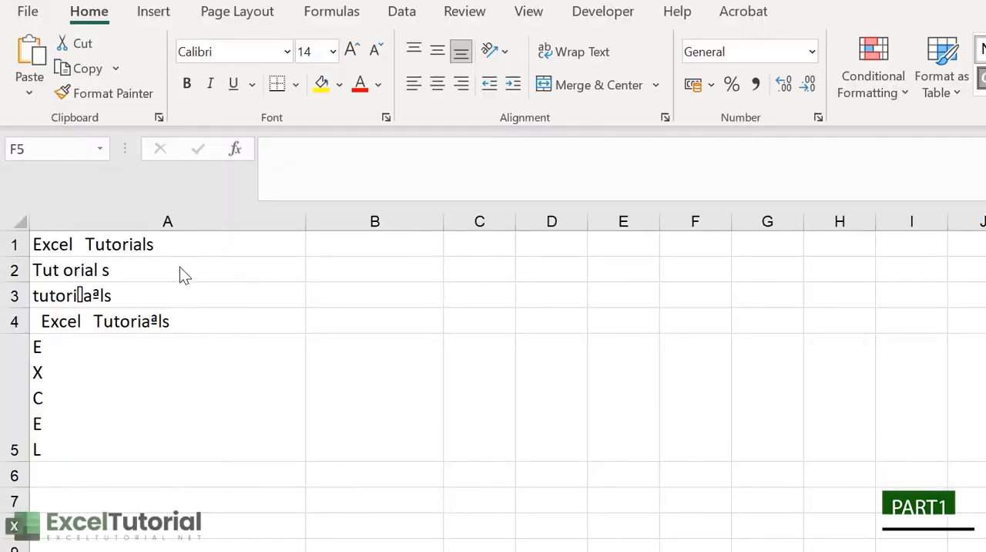
Step: Enter the formula =TRIM(A1) in cell B1 to remove the extra spaces from the text in A1
{"action": "left_click_drag", "start_coordinate": [187, 248], "coordinate": [177, 416]}
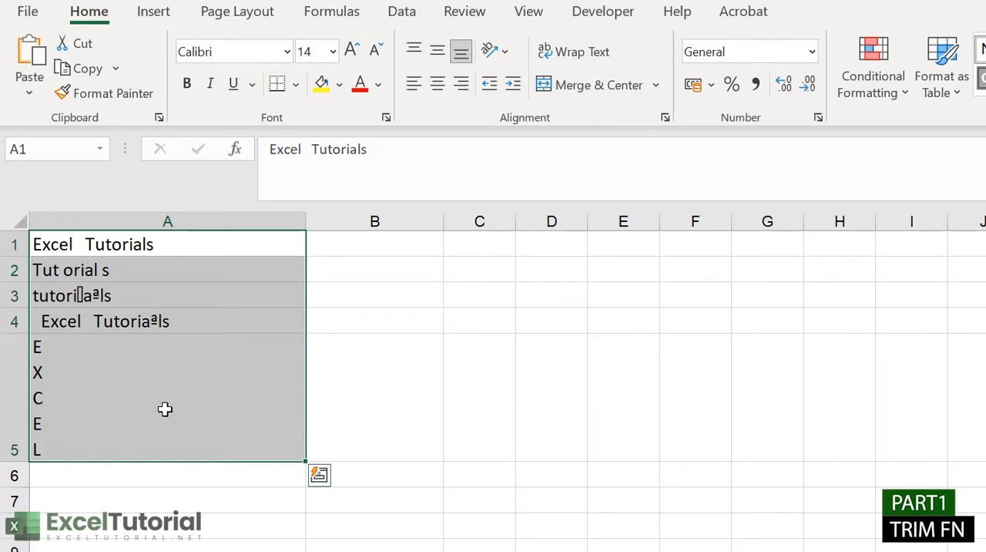
{"action": "left_click", "coordinate": [356, 248]}
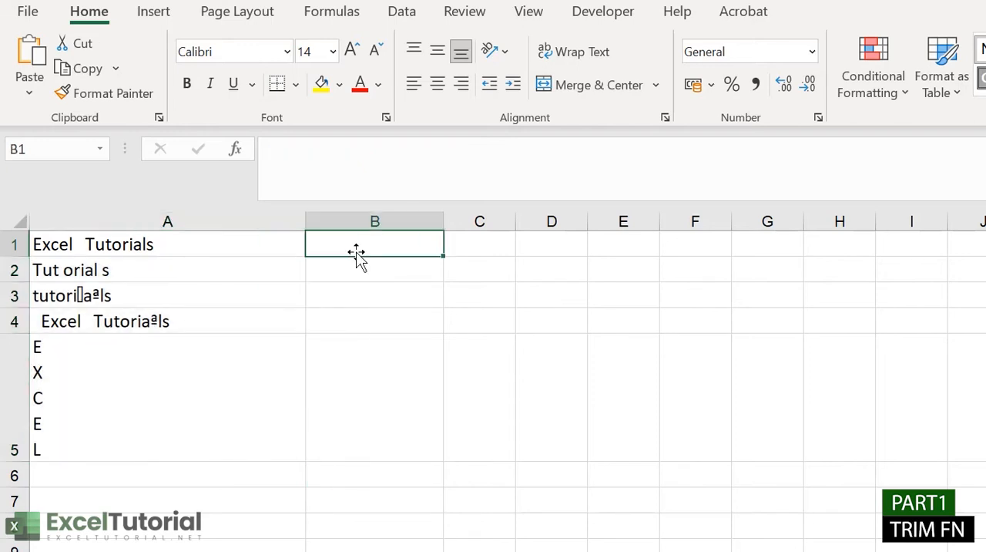
{"action": "double_click", "coordinate": [357, 245]}
{"action": "left_click", "coordinate": [107, 245]}
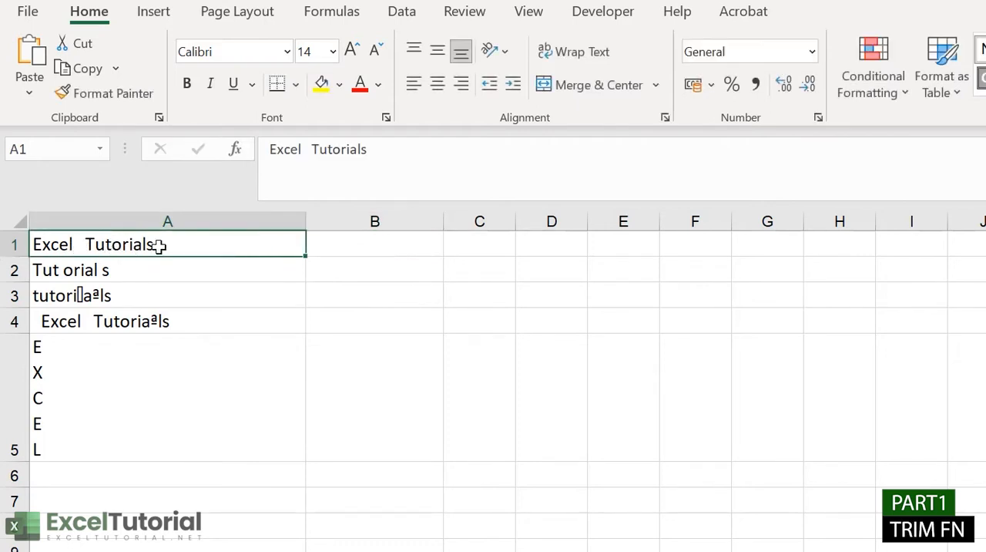
{"action": "double_click", "coordinate": [372, 246]}
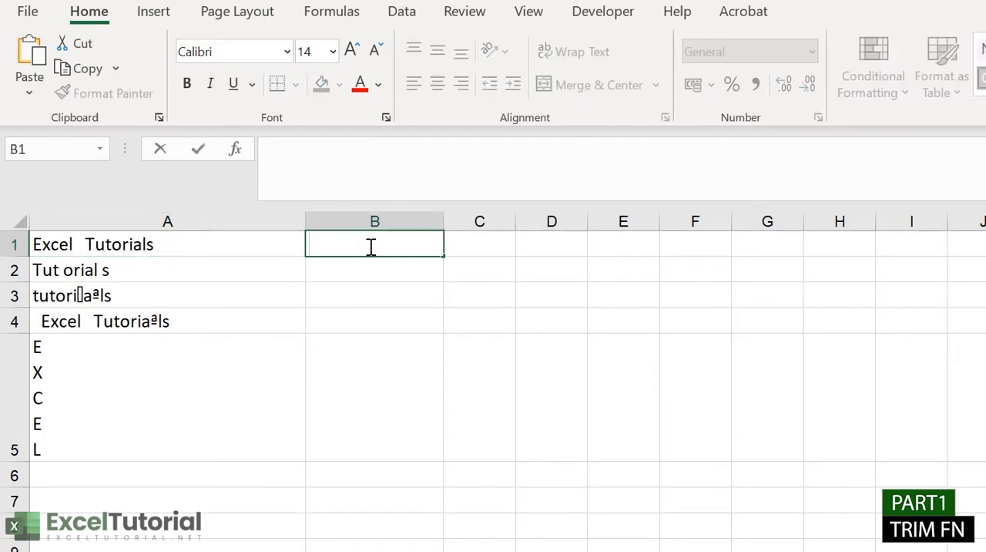
{"action": "type", "text": "=TRI"}
{"action": "key", "text": "Tab"}
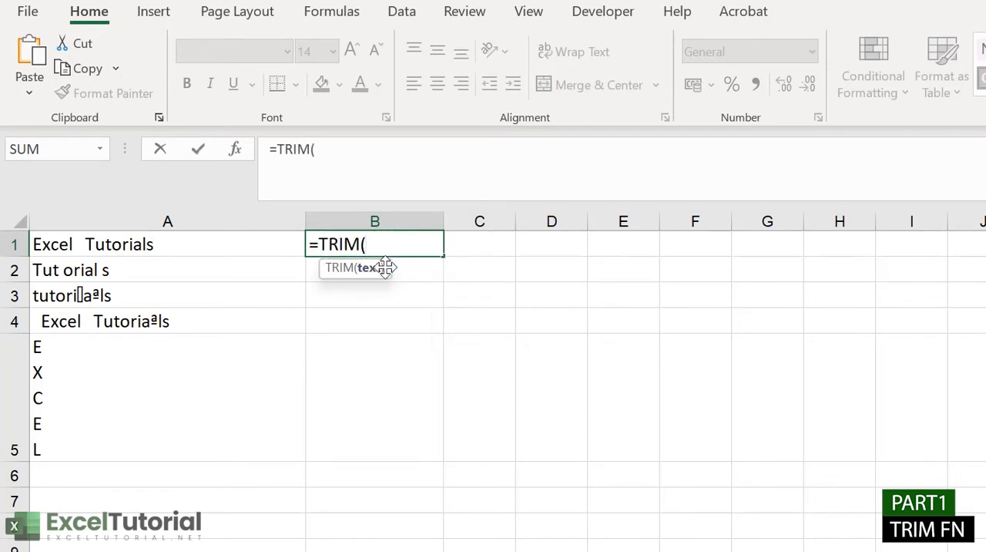
{"action": "left_click", "coordinate": [220, 245]}
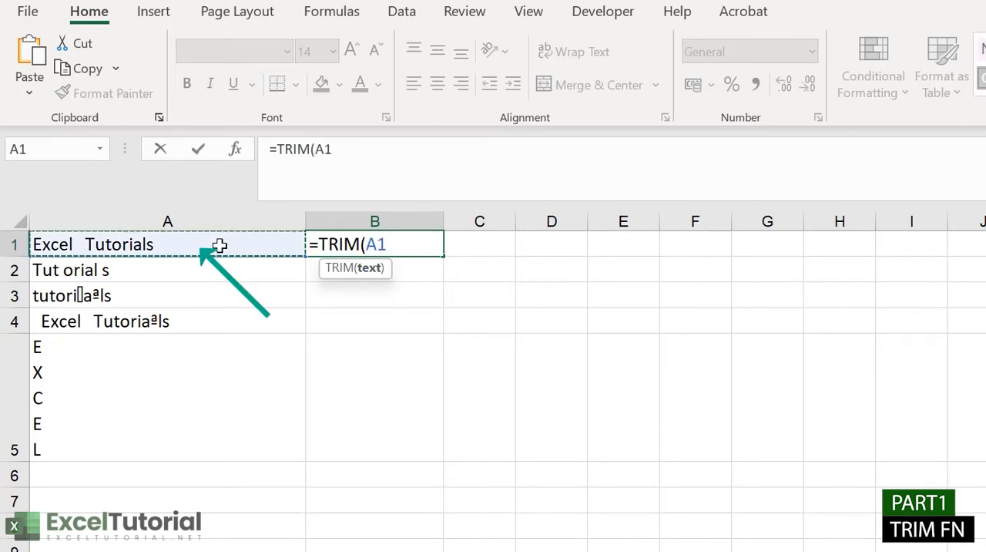
{"action": "type", "text": ")"}
{"action": "key", "text": "Return"}
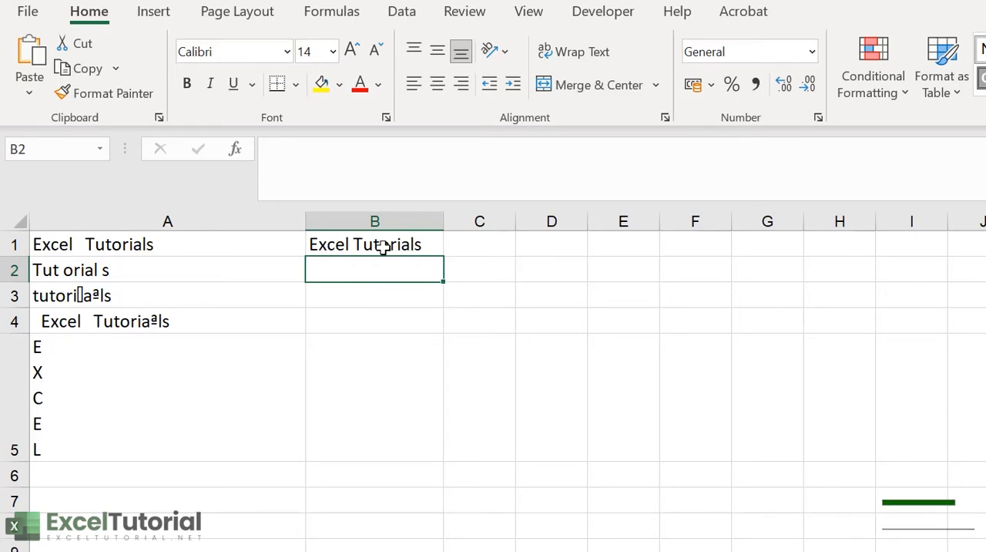
Step: Insert a space inside the word "Tutorials" in cell A1 to make it "Tuto rials", and check the TRIM formula in B1
{"action": "double_click", "coordinate": [142, 244]}
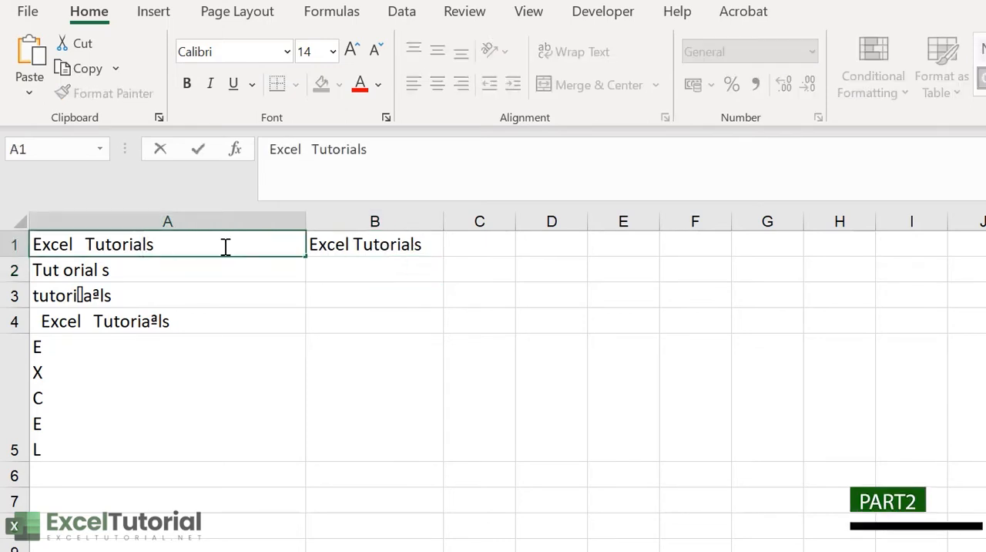
{"action": "left_click", "coordinate": [124, 241]}
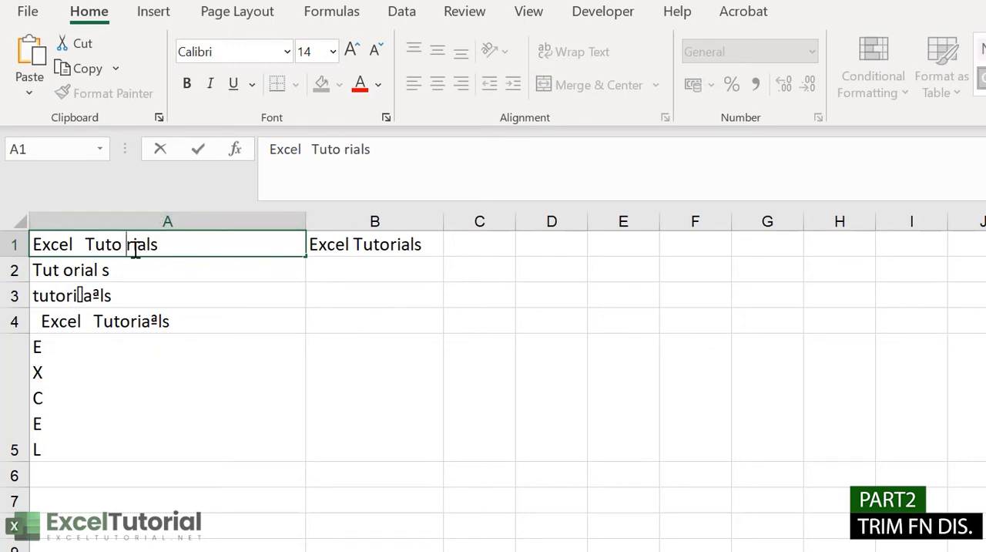
{"action": "key", "text": "Return"}
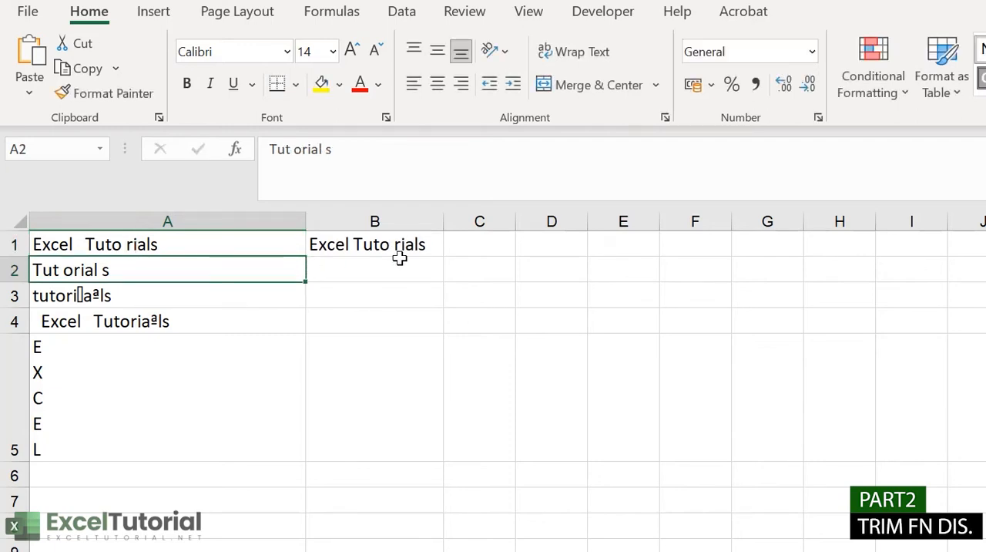
{"action": "left_click", "coordinate": [389, 245]}
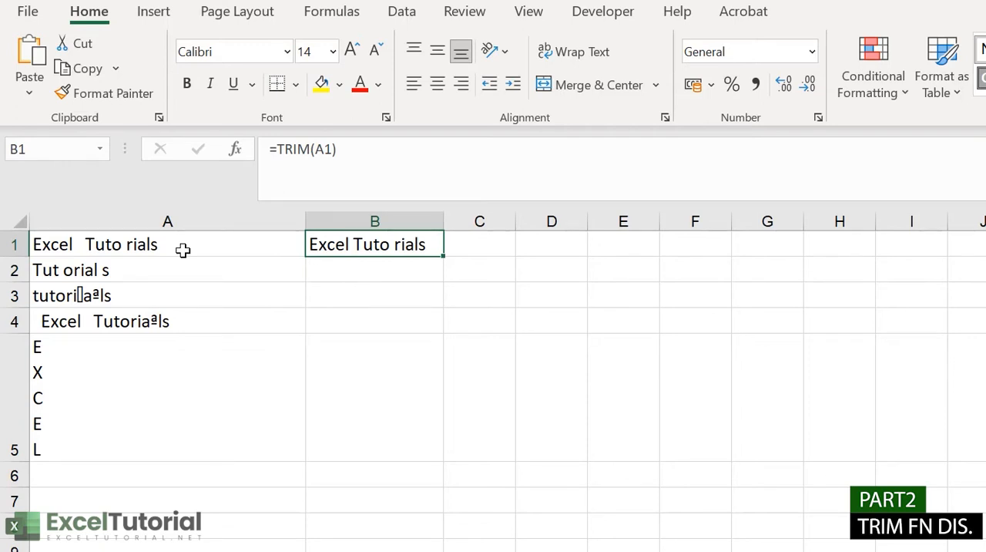
Step: Add two more spaces between "Excel" and "Tuto" in cell A1, one edit at a time
{"action": "left_click", "coordinate": [155, 245]}
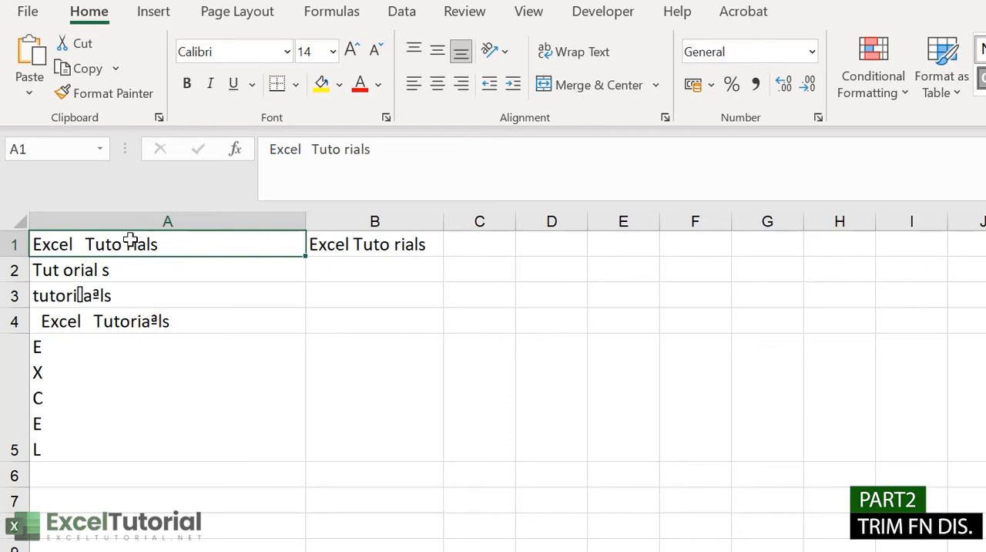
{"action": "double_click", "coordinate": [85, 244]}
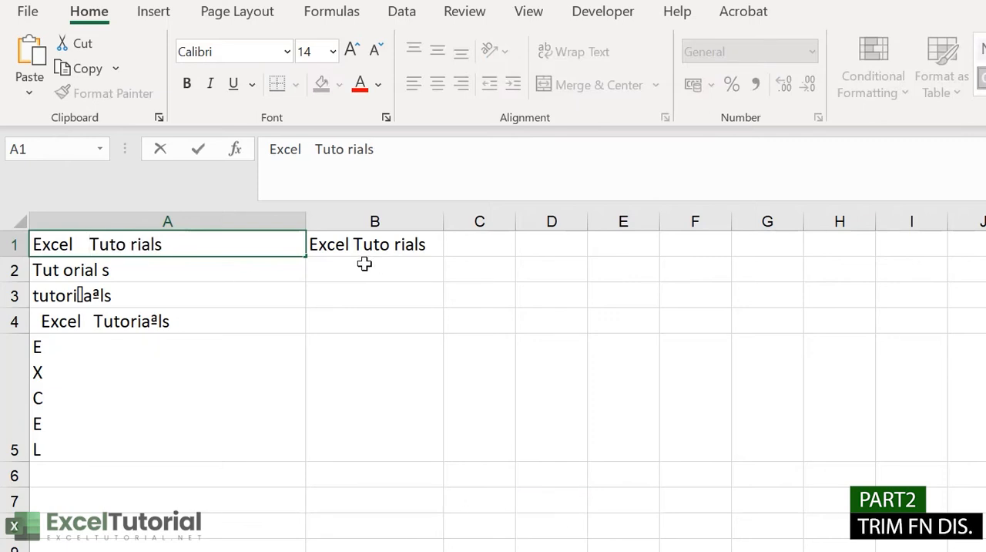
{"action": "key", "text": "Return"}
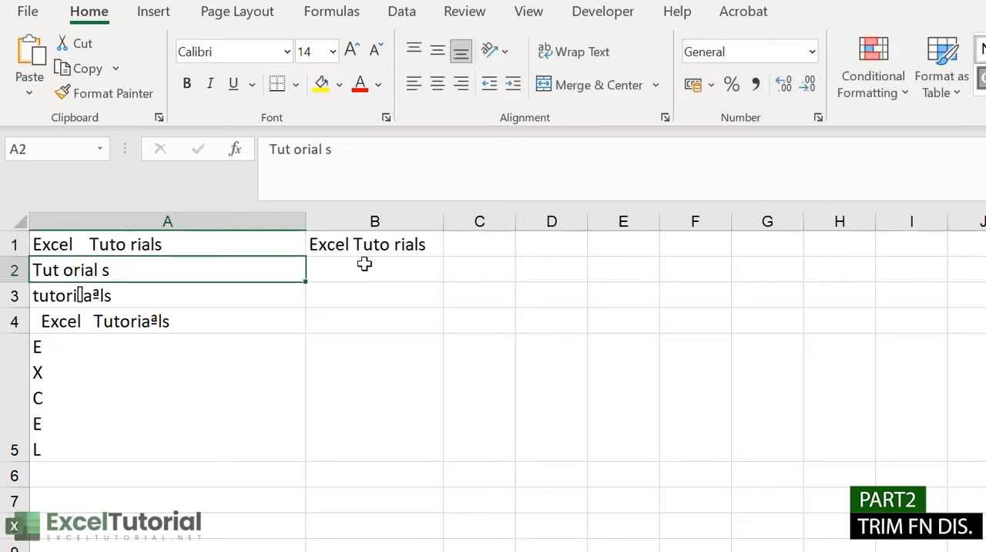
{"action": "left_click", "coordinate": [90, 245]}
{"action": "double_click", "coordinate": [91, 245]}
{"action": "key", "text": "Return"}
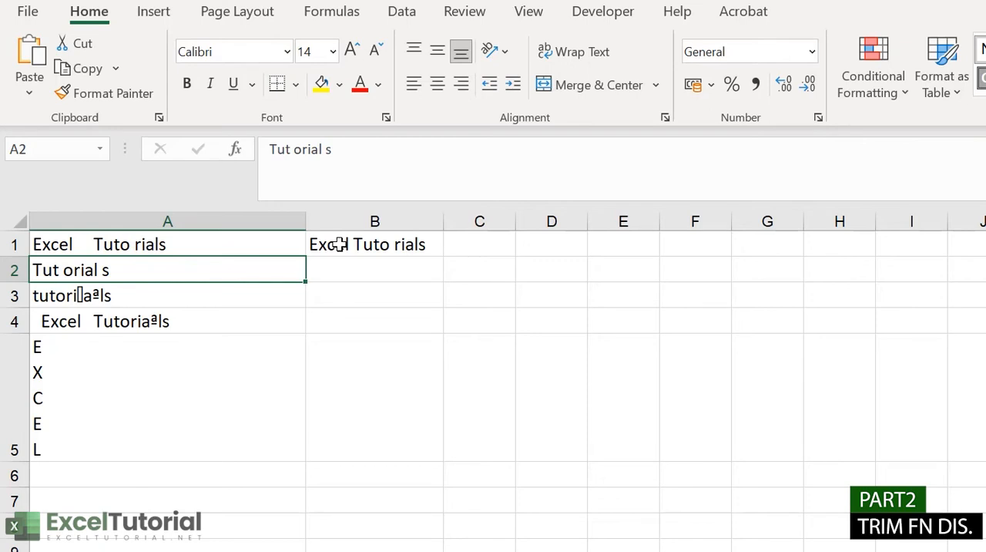
Step: Add one more space between "Tuto" and "rials" in cell A1
{"action": "left_click", "coordinate": [203, 244]}
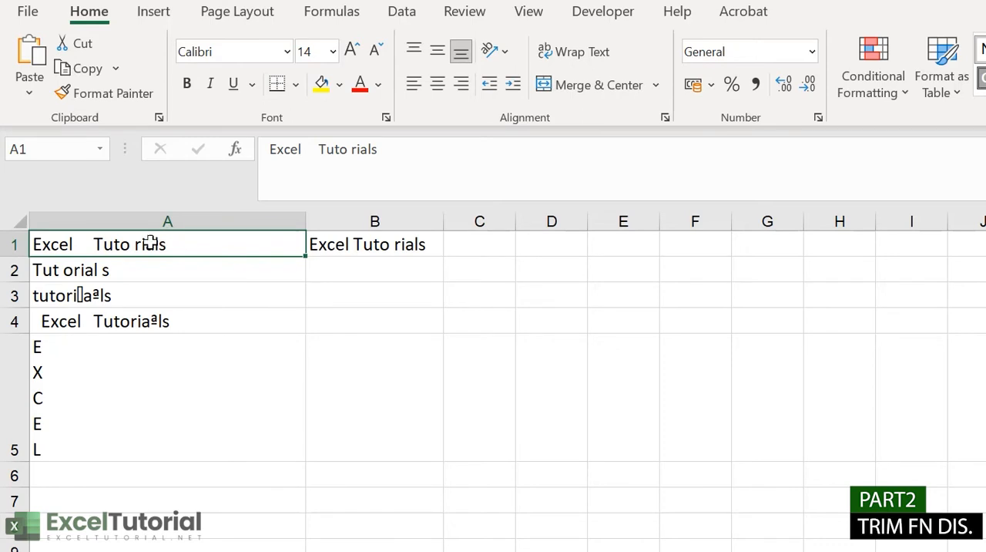
{"action": "double_click", "coordinate": [195, 245]}
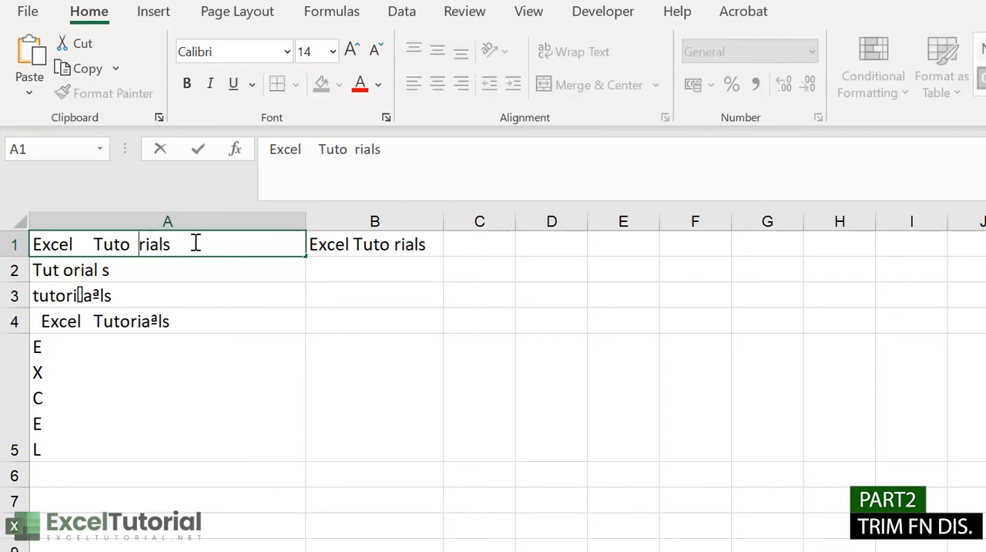
{"action": "key", "text": "Return"}
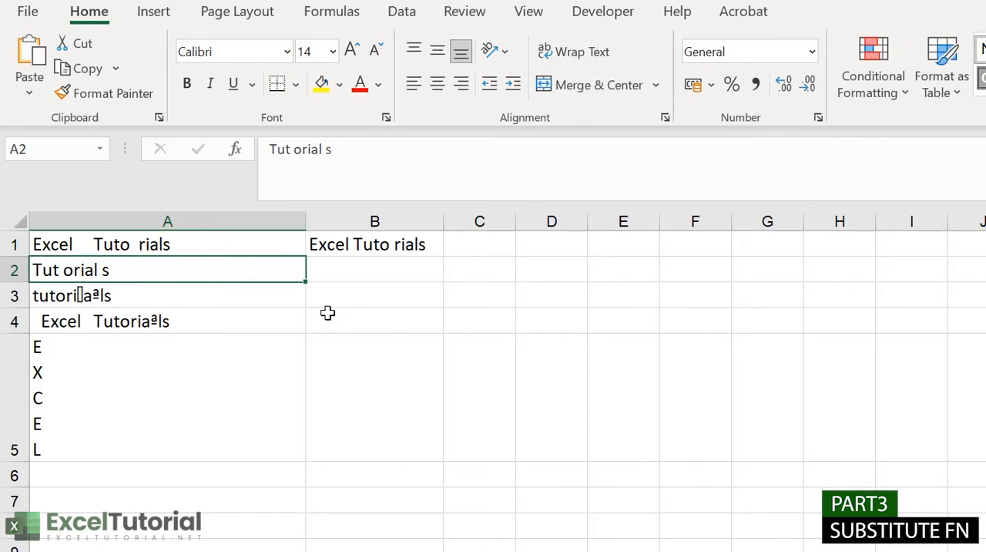
Step: Enter the formula =SUBSTITUTE(A2," ","") in cell B2 to remove every space from the text in A2
{"action": "double_click", "coordinate": [336, 272]}
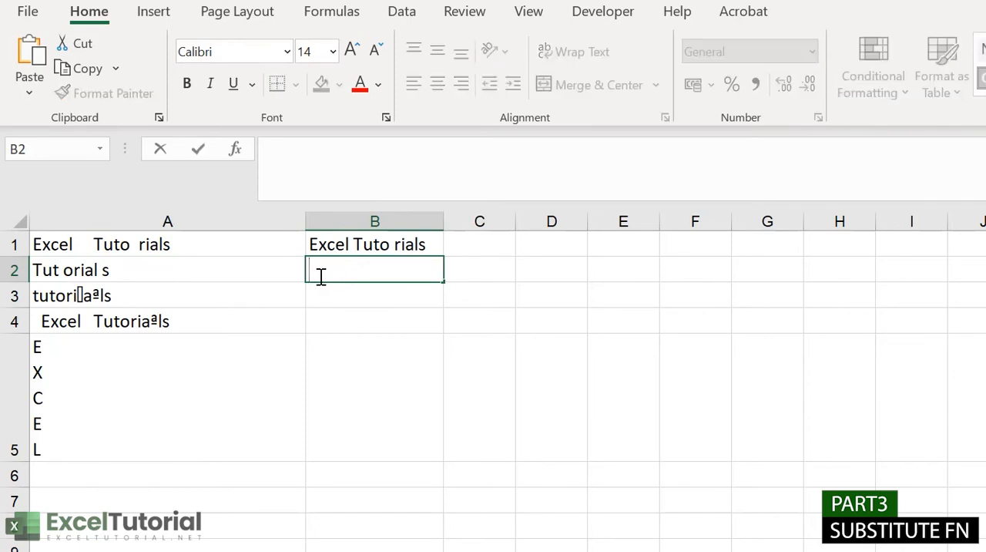
{"action": "type", "text": "=sub"}
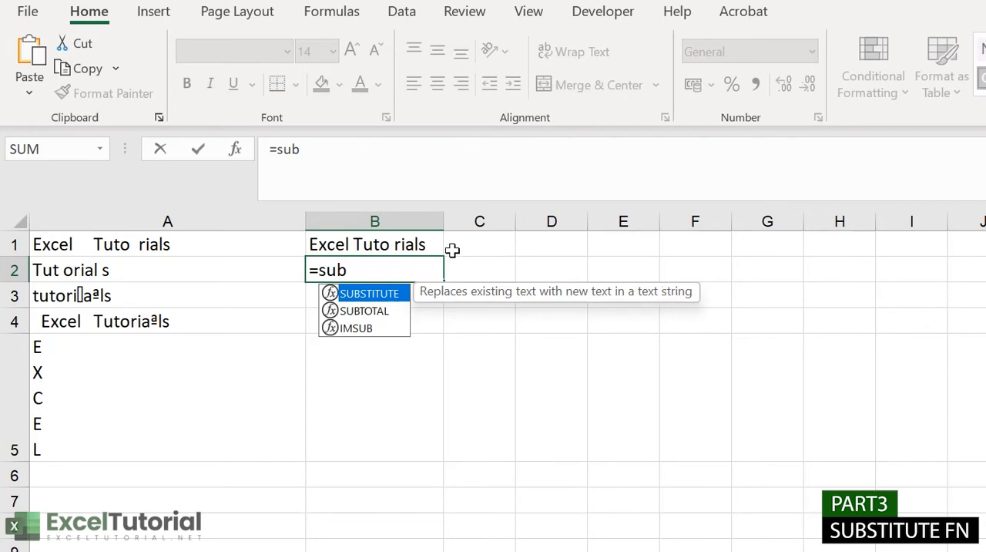
{"action": "key", "text": "Tab"}
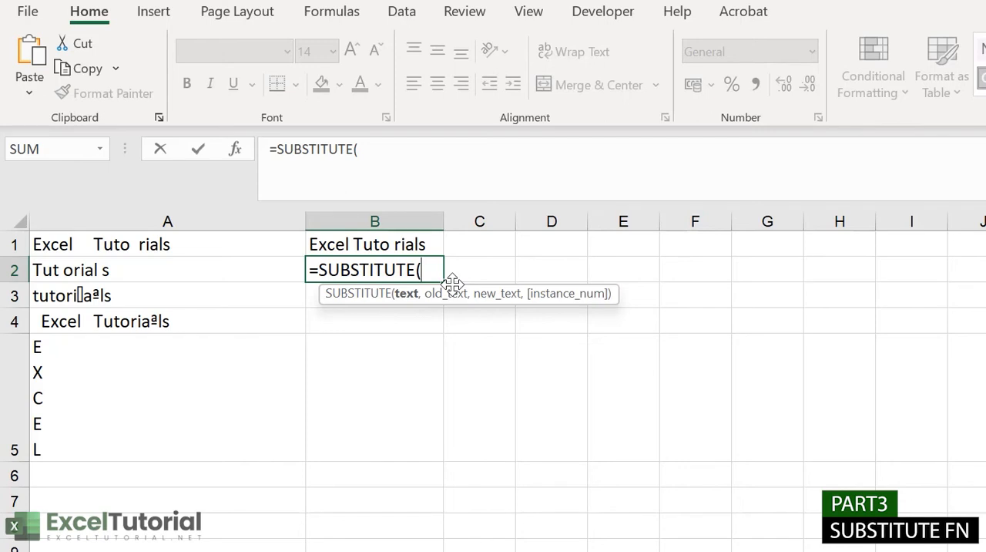
{"action": "left_click", "coordinate": [171, 268]}
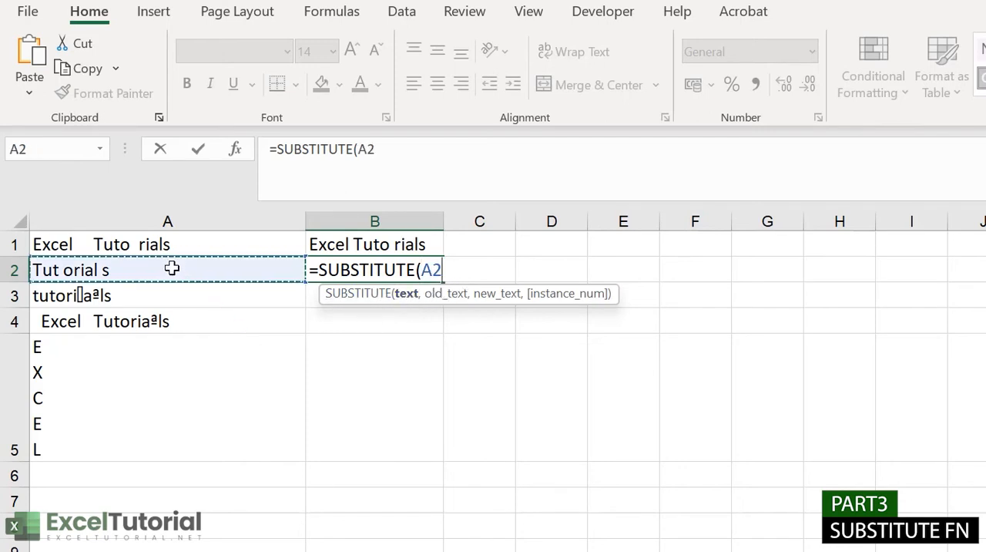
{"action": "type", "text": ","}
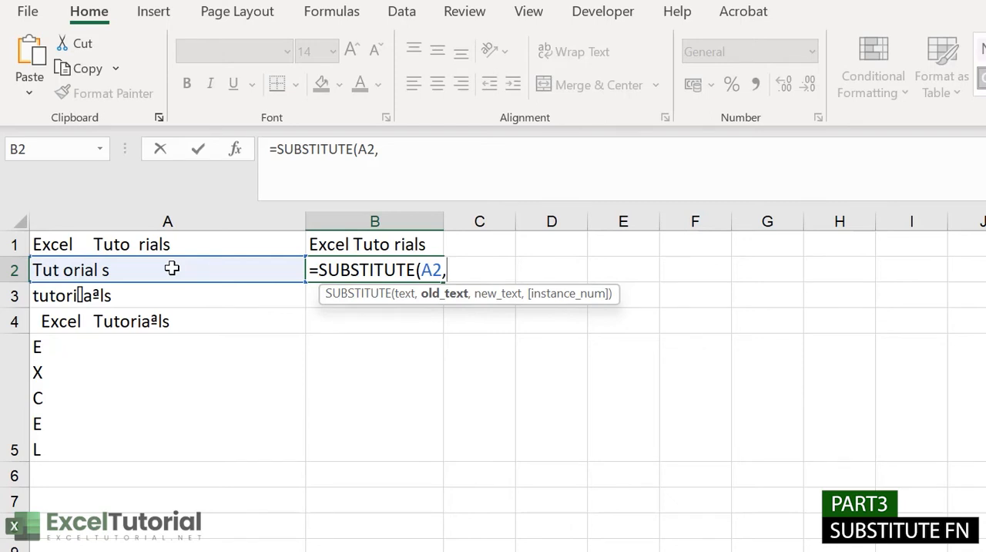
{"action": "type", "text": "\" \","}
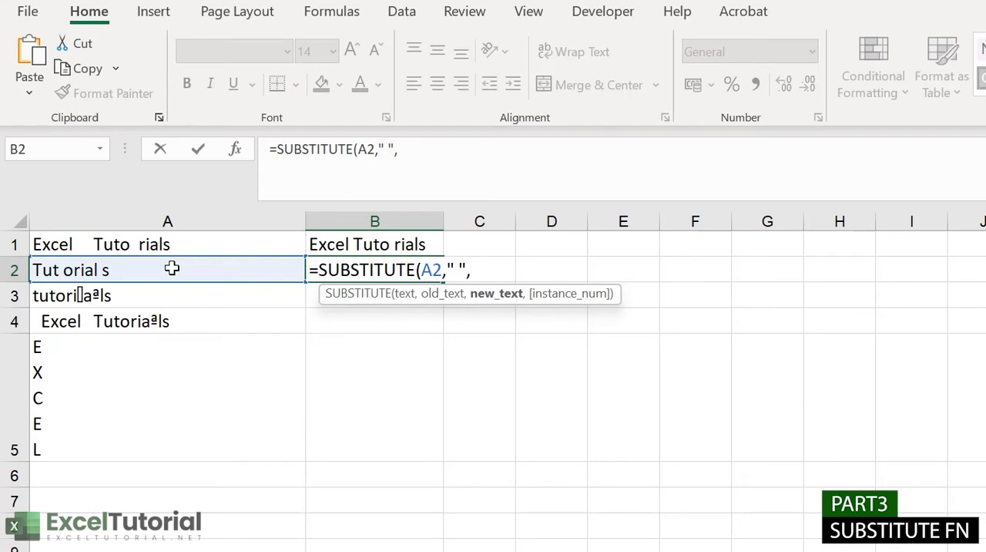
{"action": "type", "text": "\"\")"}
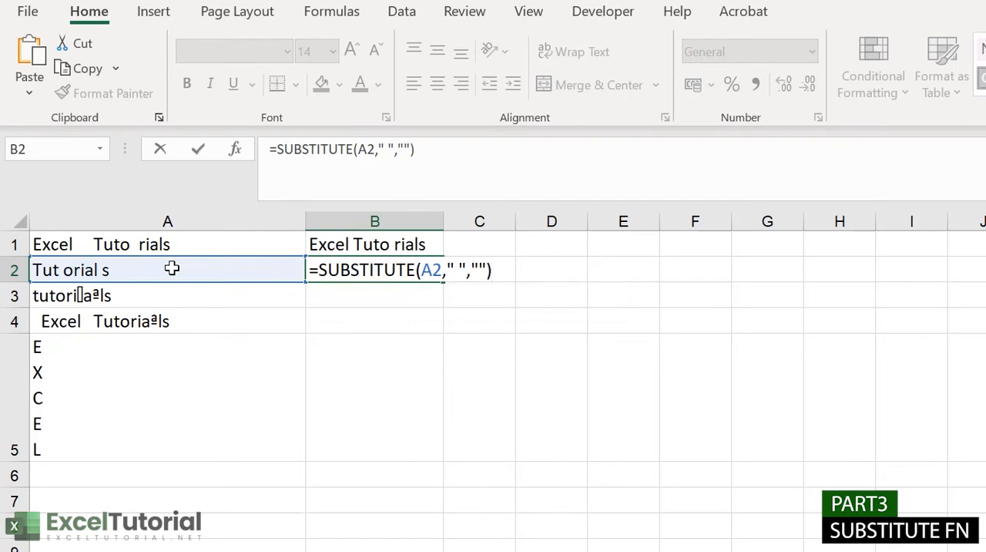
{"action": "key", "text": "Return"}
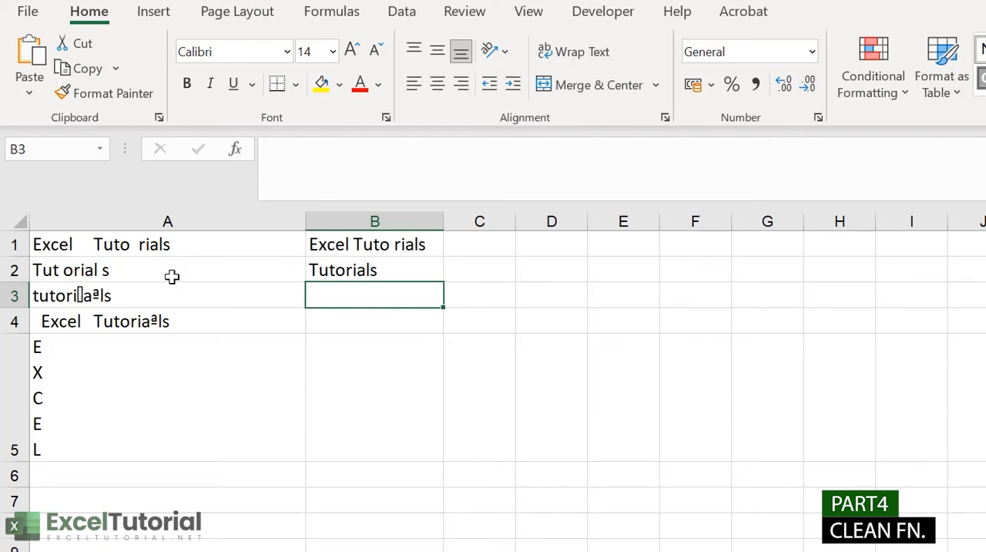
Step: Enter the formula =CLEAN(A3) in cell B3 to strip the nonprintable characters from the text in A3
{"action": "left_click", "coordinate": [165, 297]}
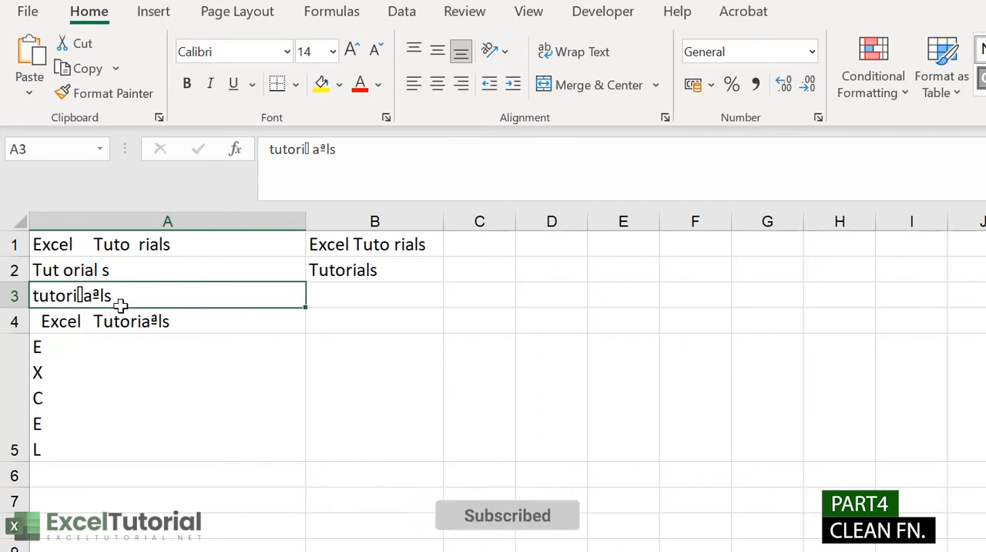
{"action": "left_click", "coordinate": [377, 302]}
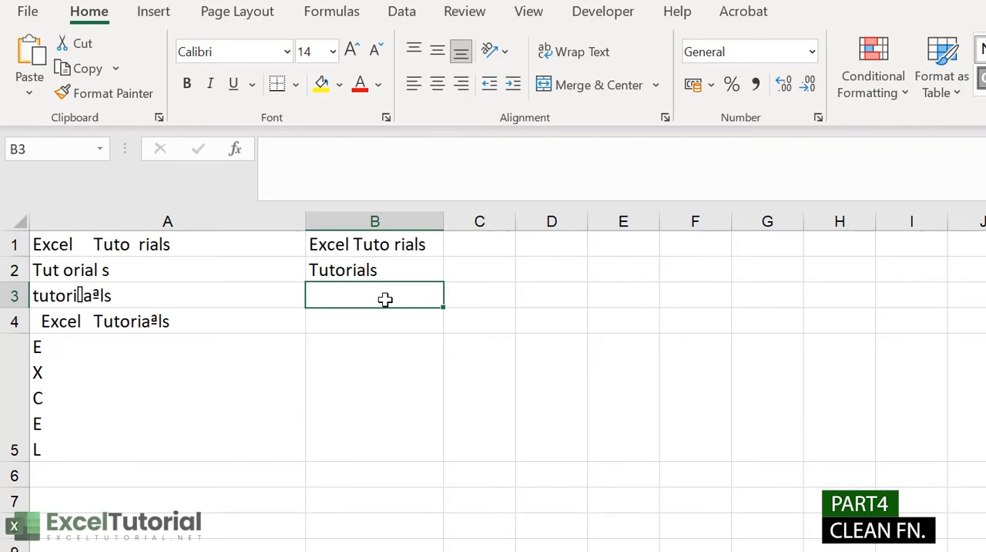
{"action": "type", "text": "=CE"}
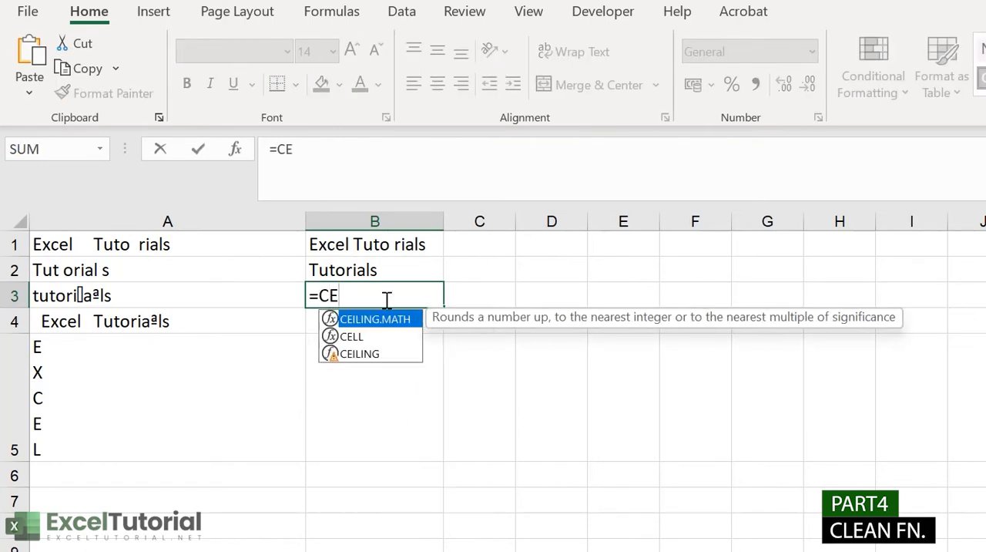
{"action": "key", "text": "BackSpace"}
{"action": "type", "text": "L"}
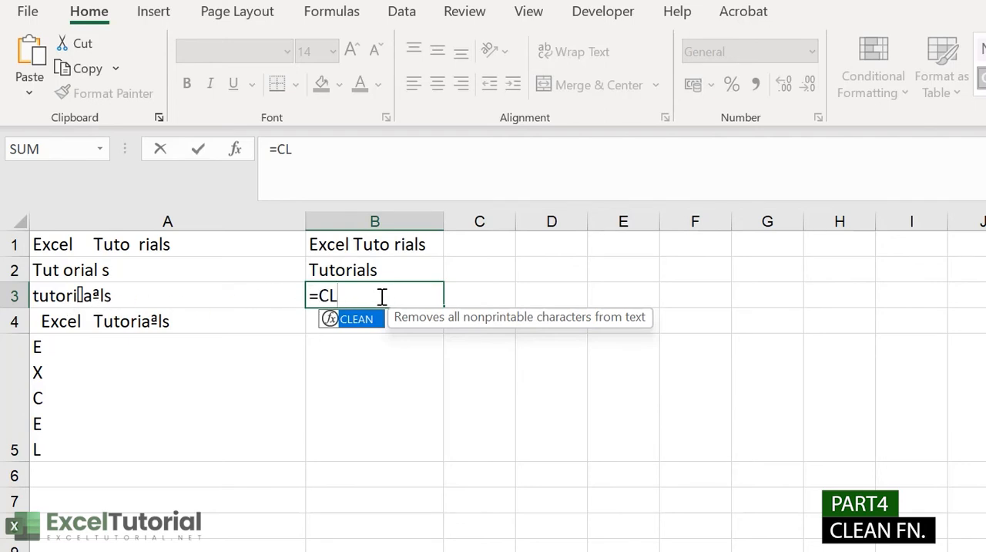
{"action": "key", "text": "Tab"}
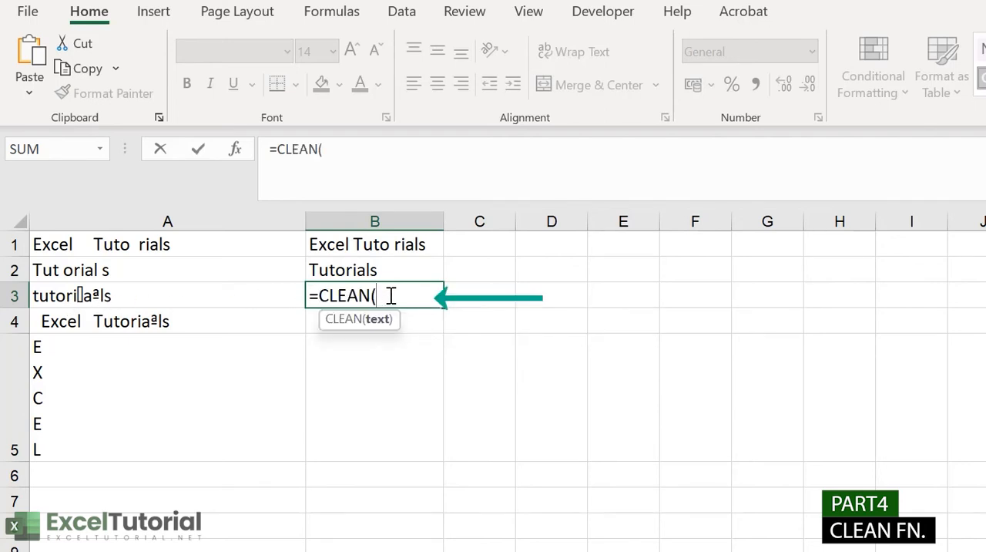
{"action": "left_click", "coordinate": [263, 297]}
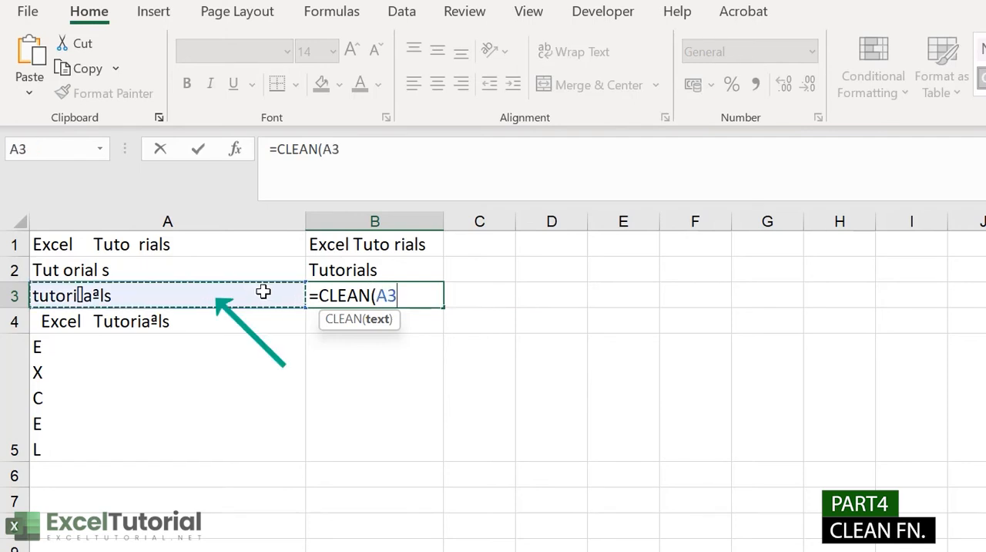
{"action": "type", "text": ")"}
{"action": "key", "text": "Return"}
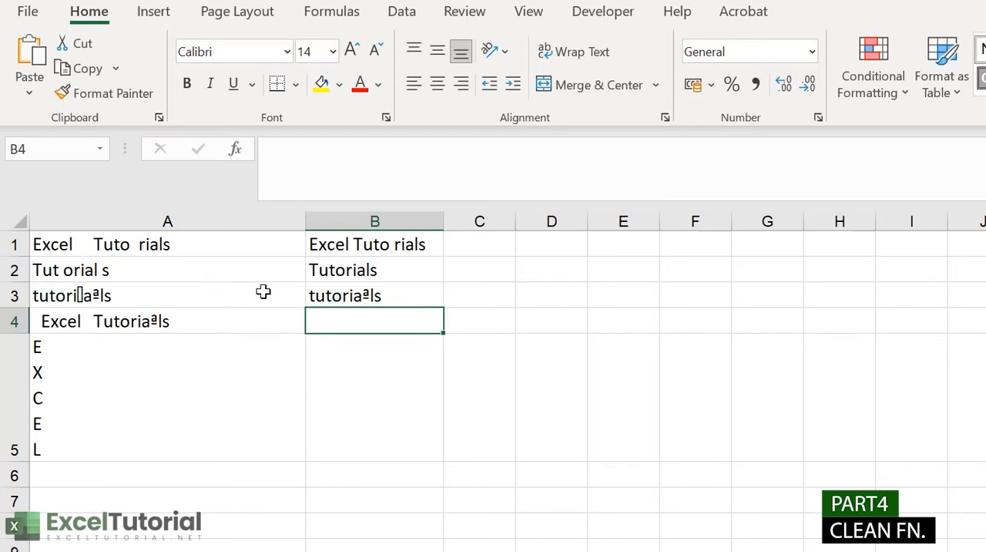
Step: Review the CLEAN formula in cell B3 against the source text in A3 without changing it
{"action": "left_click", "coordinate": [419, 298]}
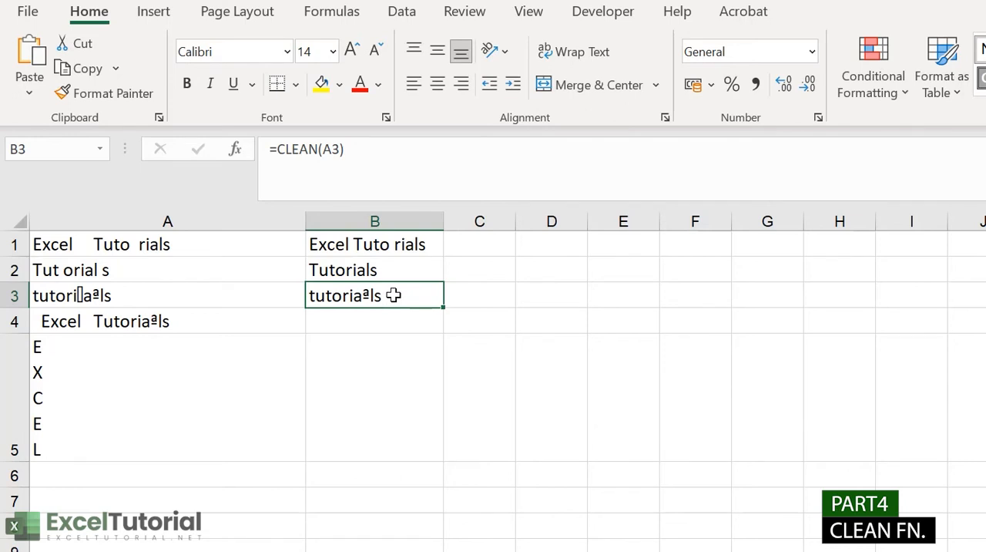
{"action": "double_click", "coordinate": [392, 296]}
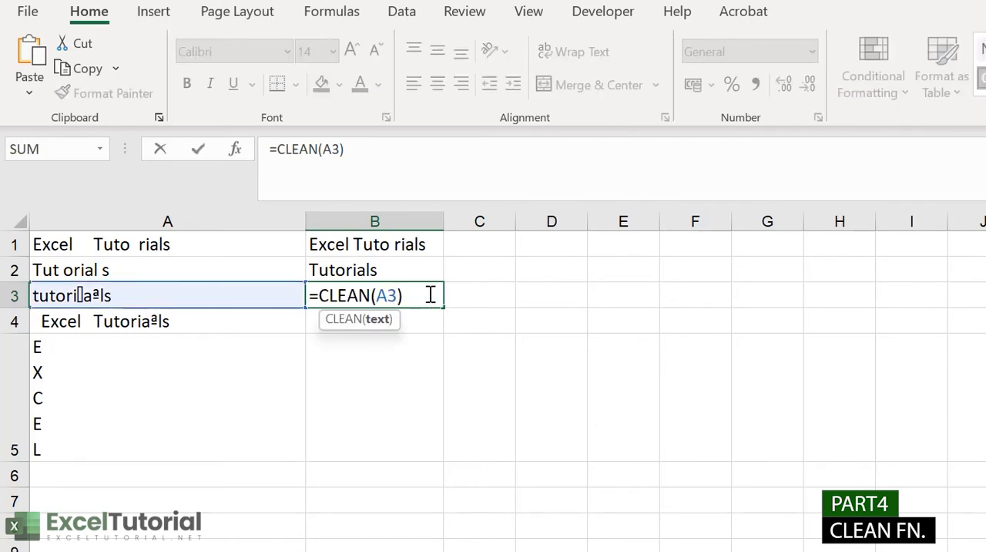
{"action": "key", "text": "Return"}
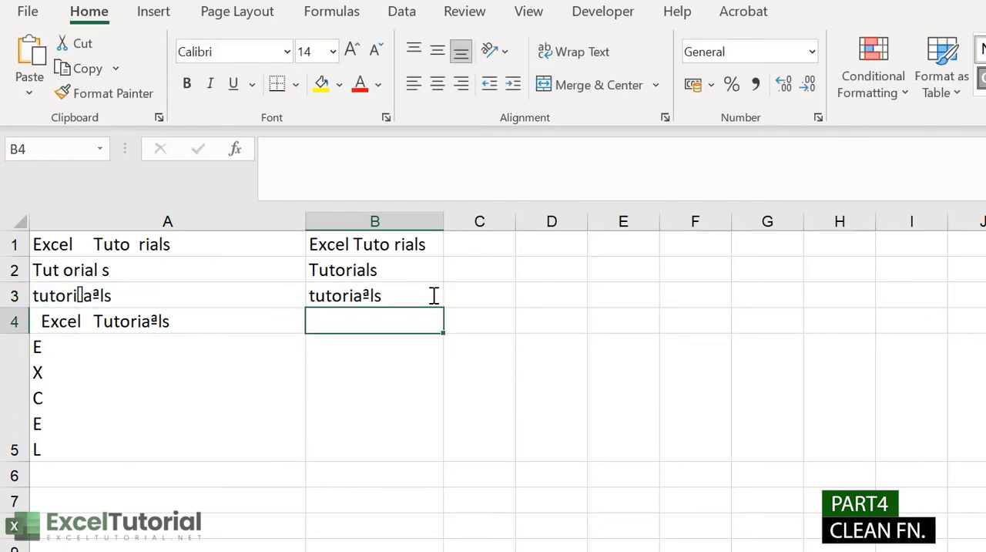
{"action": "left_click", "coordinate": [413, 296]}
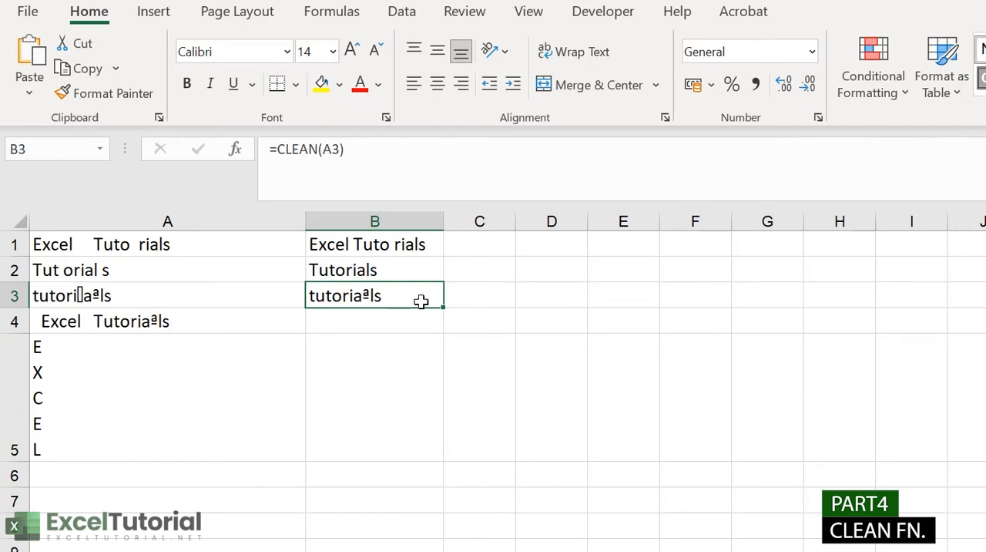
{"action": "double_click", "coordinate": [380, 297]}
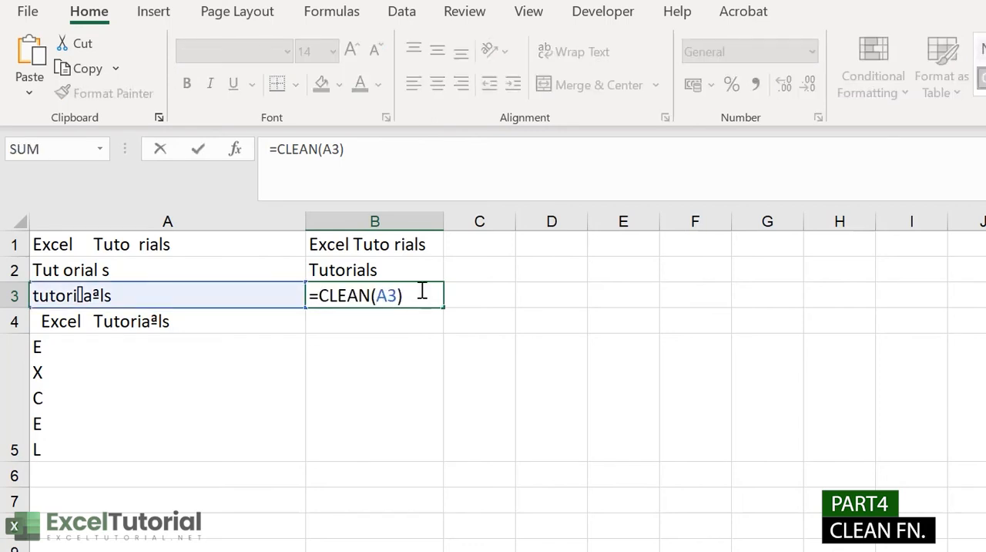
{"action": "key", "text": "Return"}
Step: Copy the ª character out of the text in cell A3 and paste it into cell E2
{"action": "left_click", "coordinate": [80, 292]}
{"action": "double_click", "coordinate": [107, 295]}
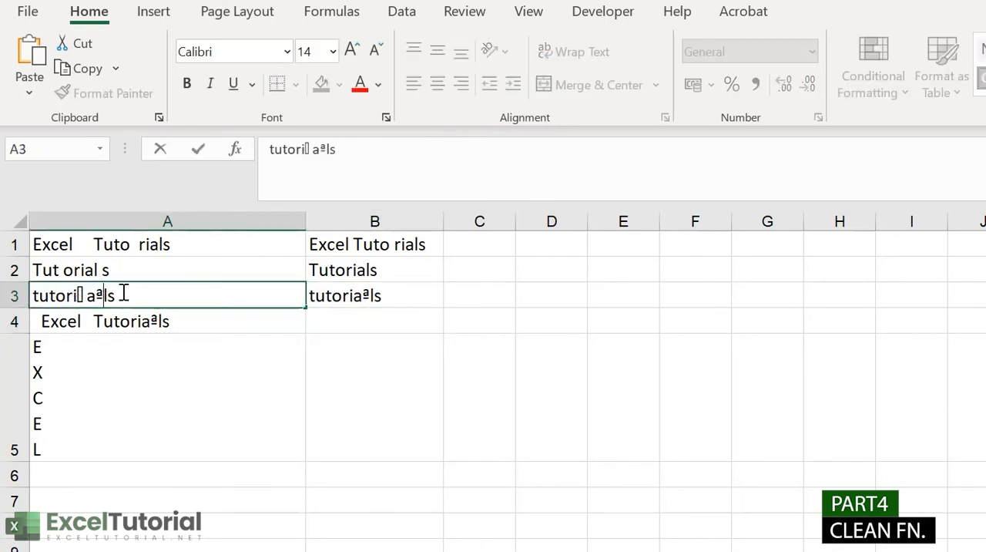
{"action": "left_click_drag", "start_coordinate": [105, 293], "coordinate": [100, 293]}
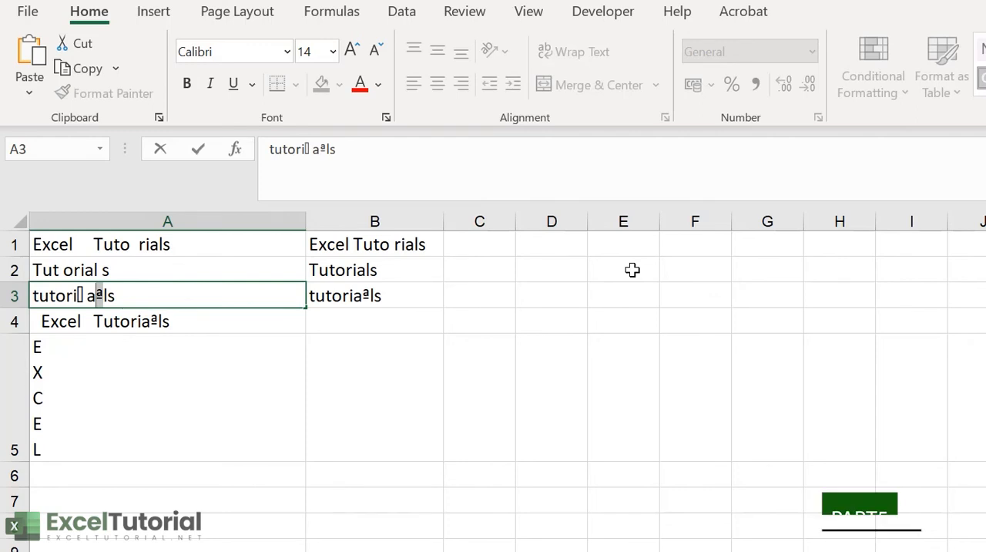
{"action": "left_click", "coordinate": [606, 273]}
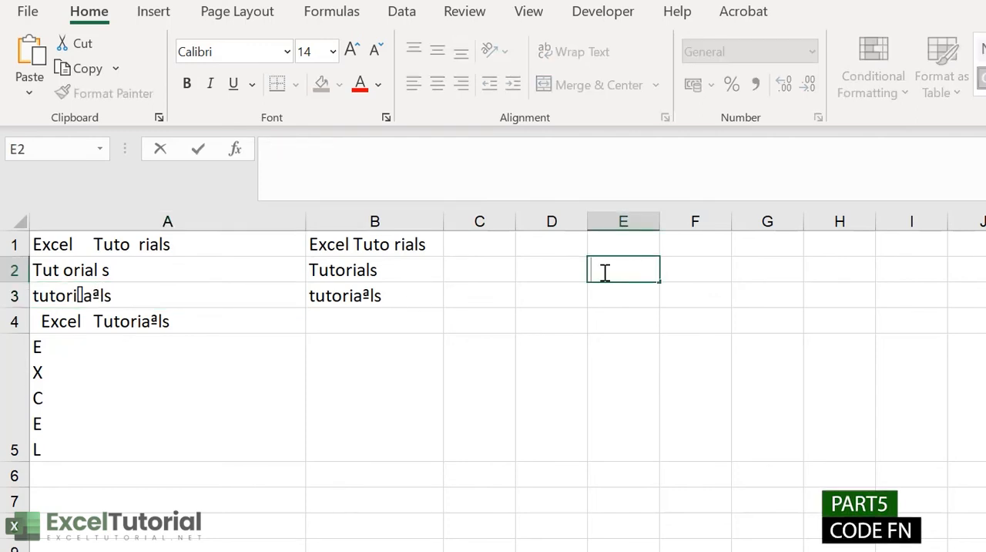
{"action": "double_click", "coordinate": [606, 272]}
{"action": "type", "text": "ª"}
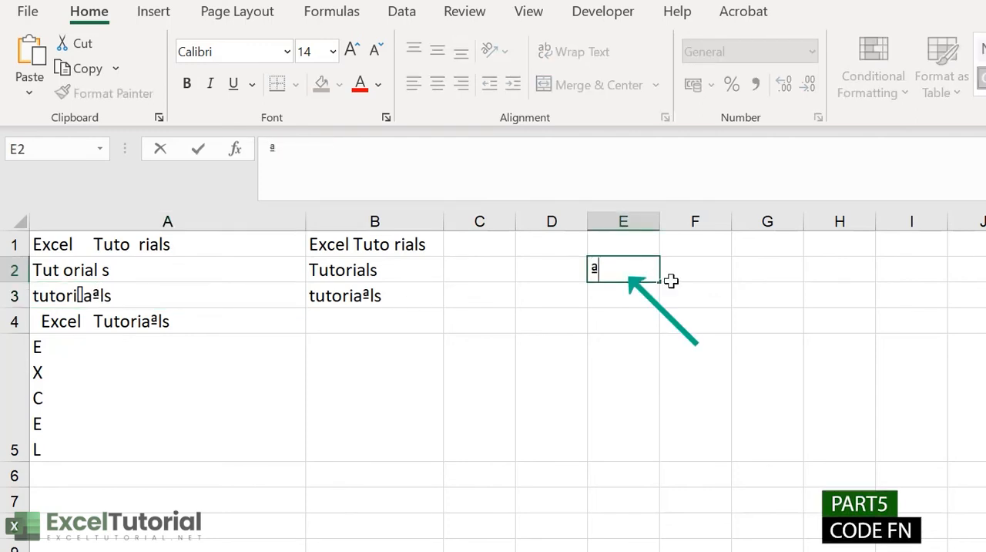
Step: Enter the formula =CODE(E2) in cell F2 to get the numeric code of the ª character
{"action": "left_click", "coordinate": [699, 273]}
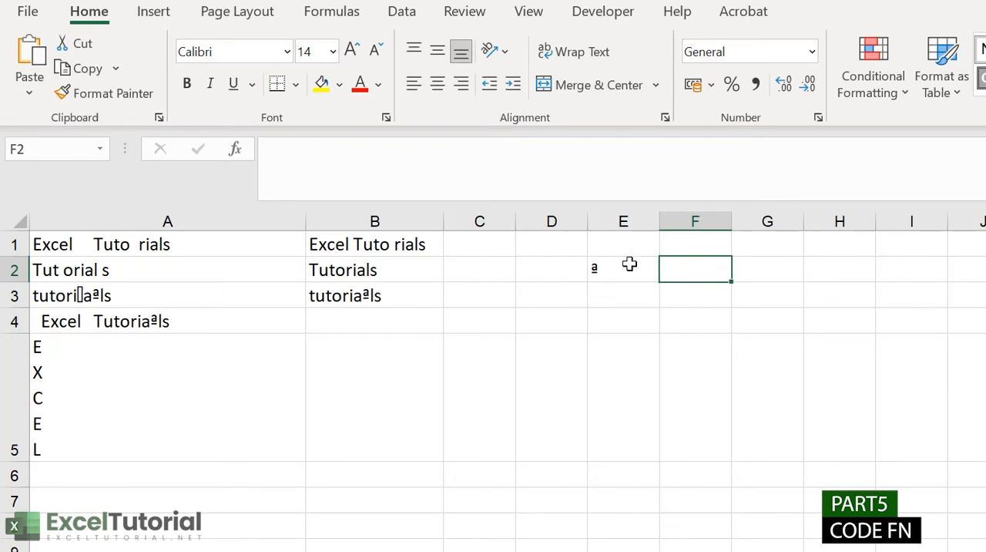
{"action": "type", "text": "="}
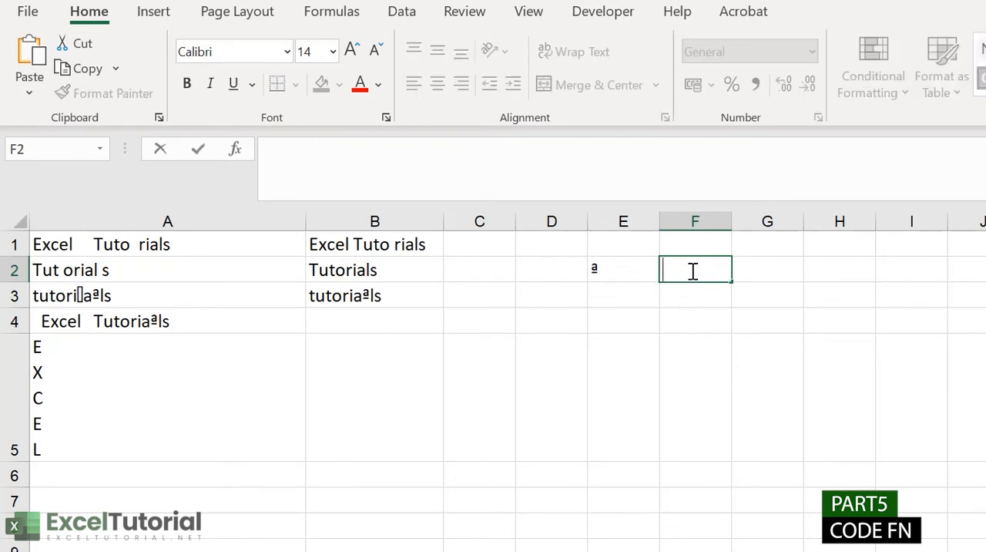
{"action": "type", "text": "code"}
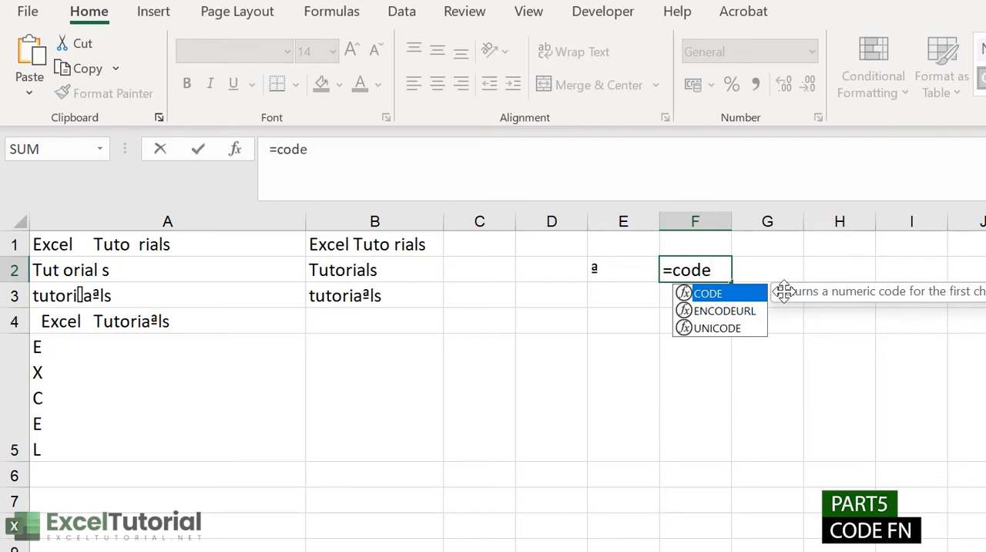
{"action": "type", "text": "("}
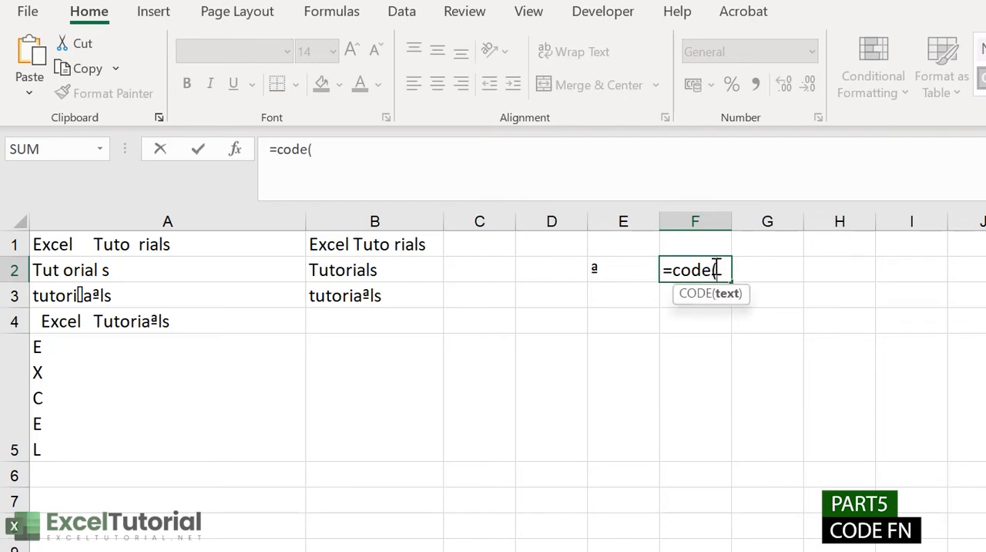
{"action": "left_click", "coordinate": [611, 268]}
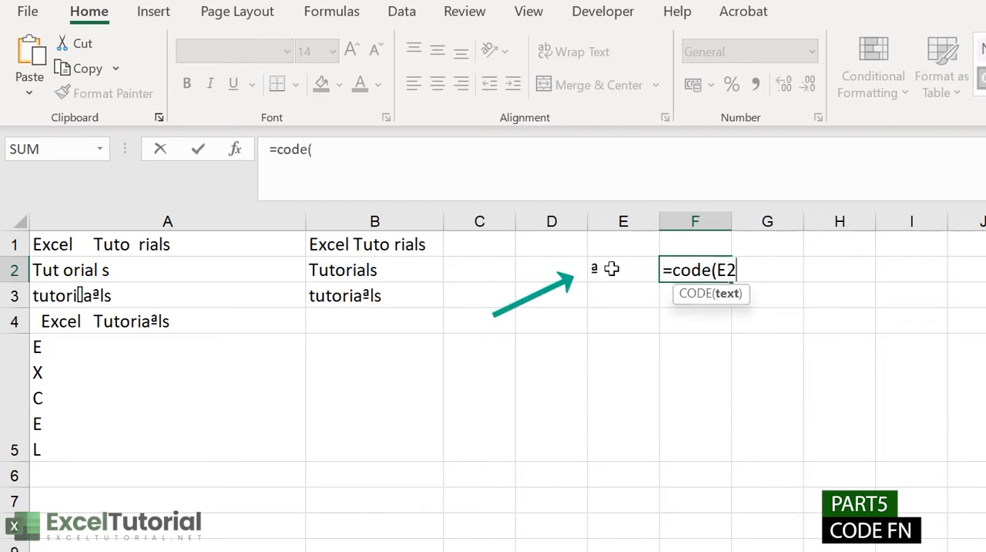
{"action": "type", "text": ")"}
{"action": "key", "text": "Return"}
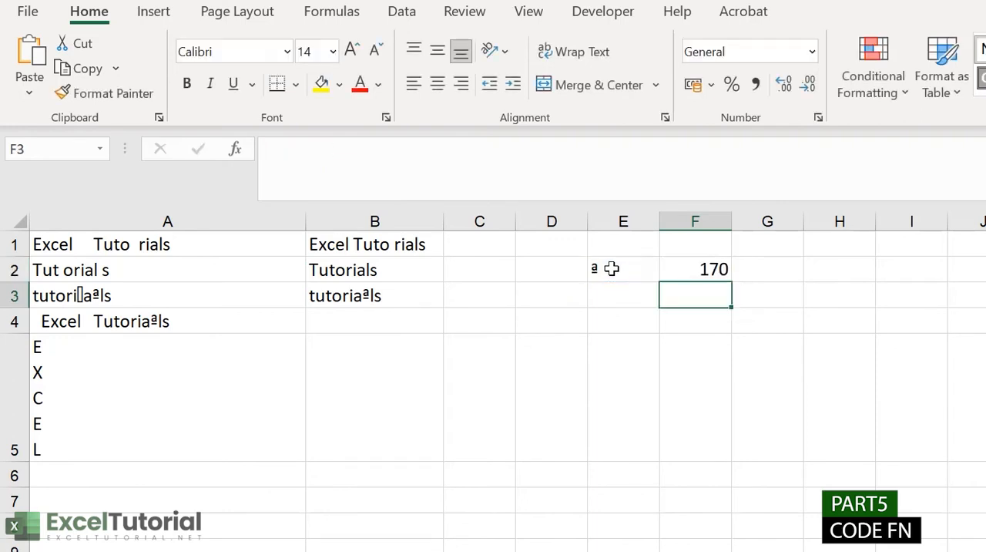
{"action": "left_click", "coordinate": [730, 268]}
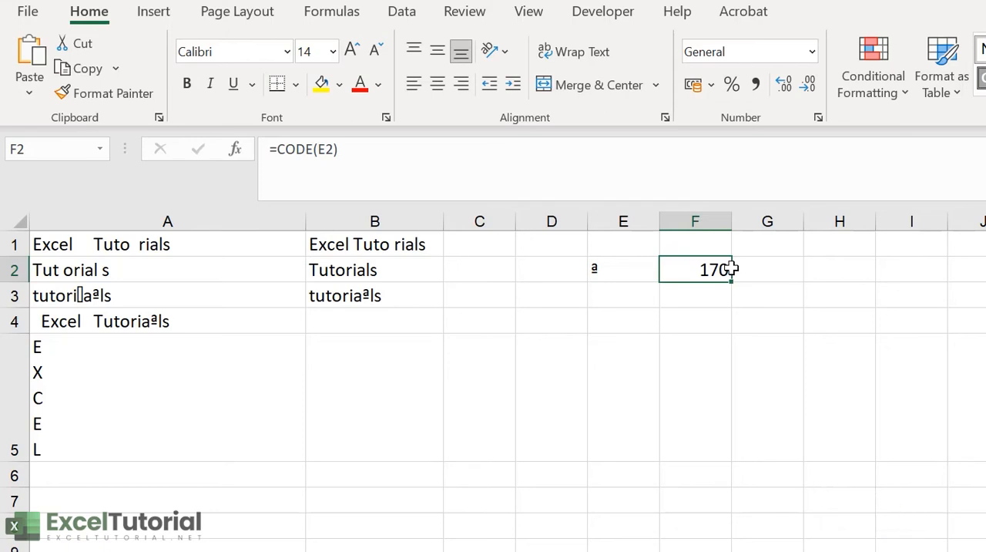
{"action": "left_click", "coordinate": [402, 296]}
{"action": "double_click", "coordinate": [402, 296]}
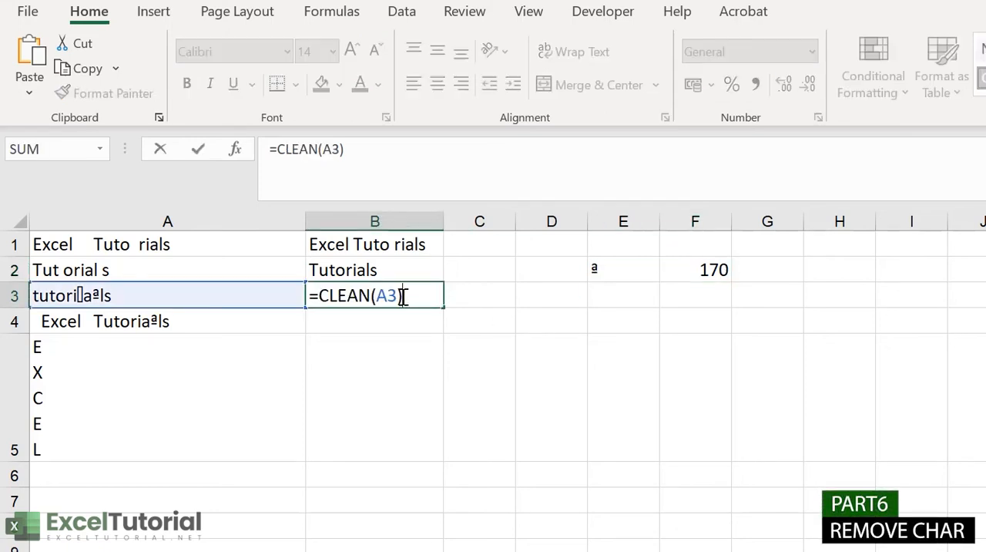
{"action": "left_click_drag", "start_coordinate": [404, 296], "coordinate": [302, 293]}
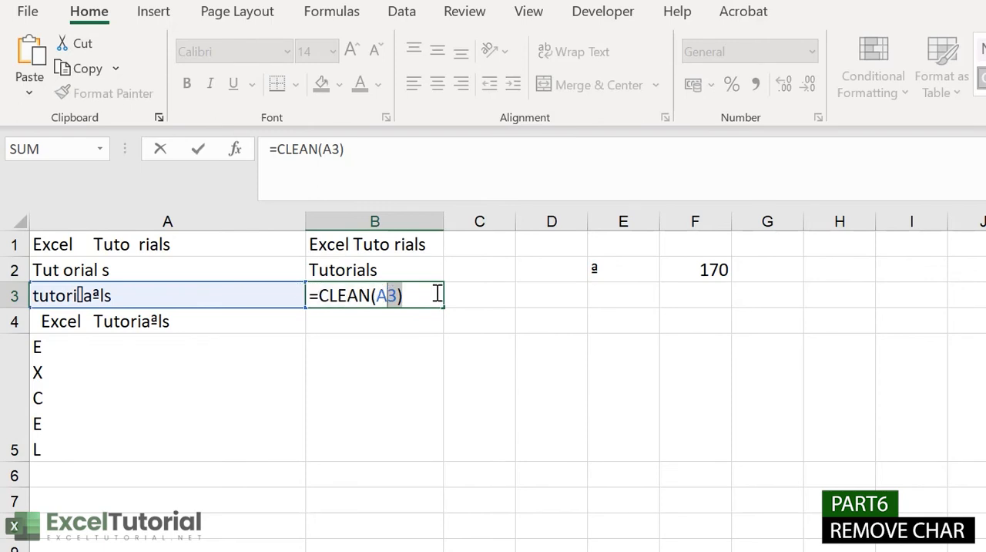
Step: Enter the formula =SUBSTITUTE(B3,CHAR(170),"") in cell C3 to remove the ª character from the text in B3
{"action": "left_click", "coordinate": [479, 296]}
{"action": "type", "text": "=SUBSTITUTE("}
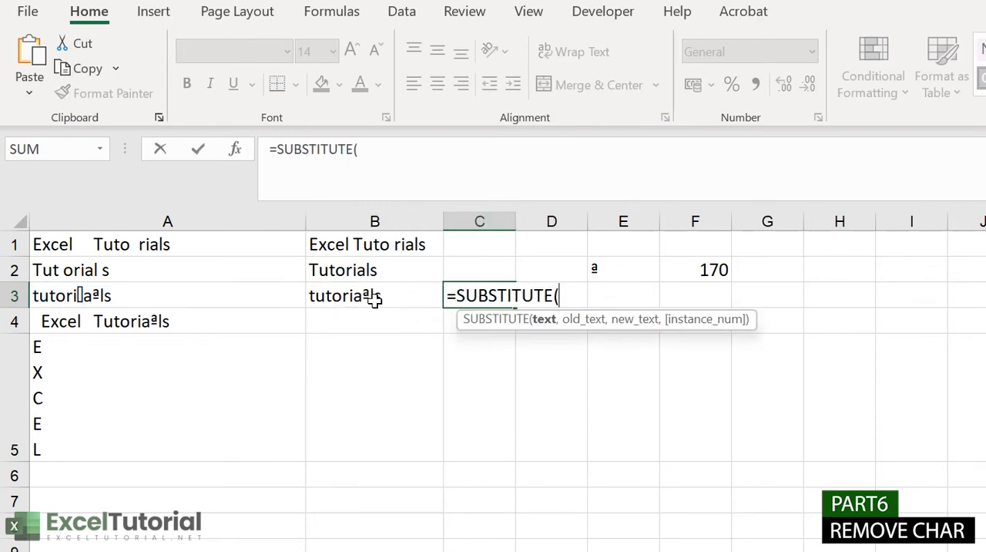
{"action": "left_click", "coordinate": [374, 300]}
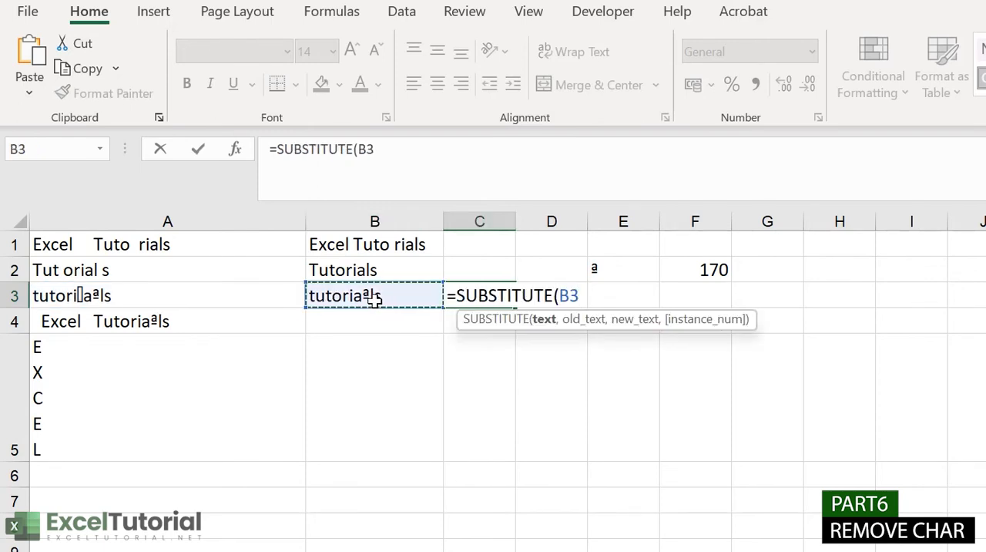
{"action": "type", "text": ","}
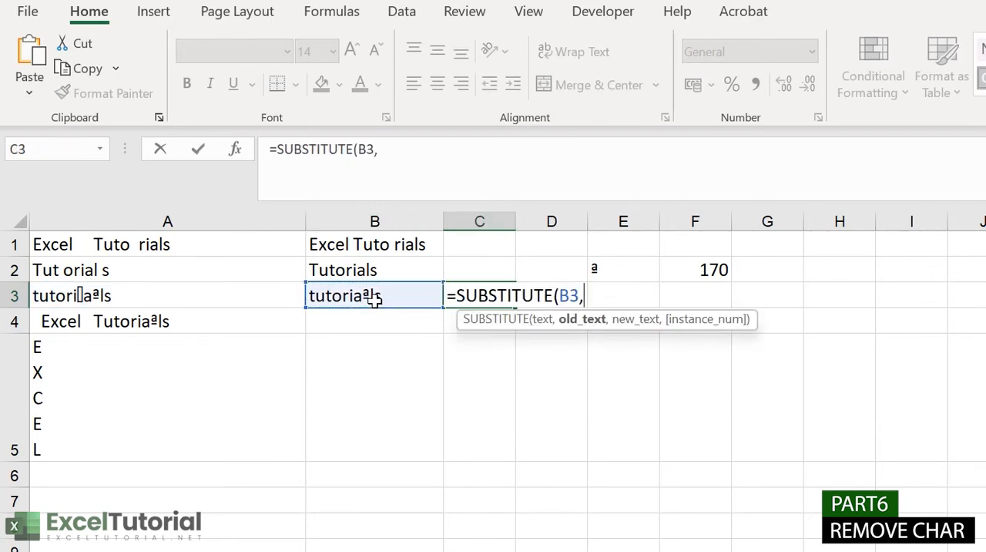
{"action": "type", "text": "char"}
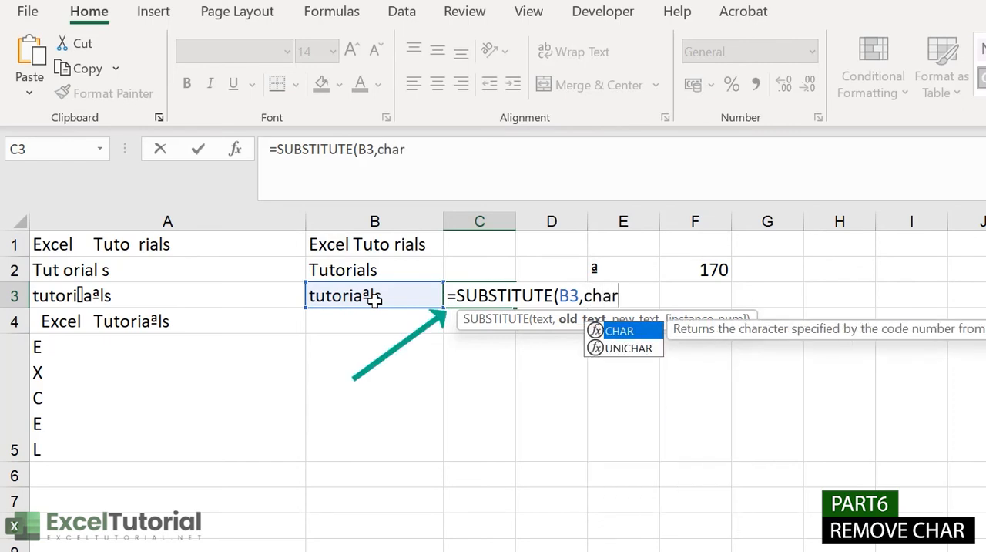
{"action": "key", "text": "Tab"}
{"action": "type", "text": "170),"}
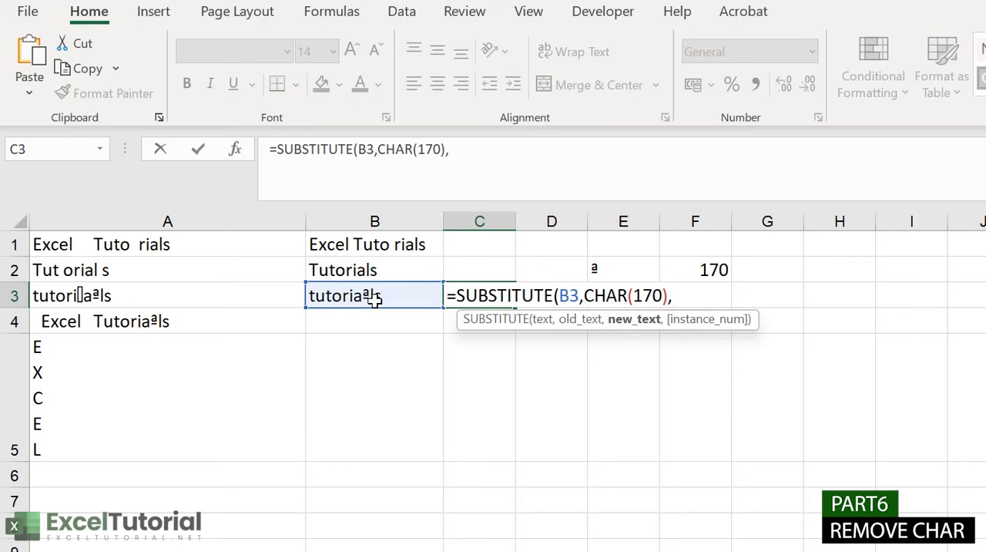
{"action": "type", "text": "\"\")"}
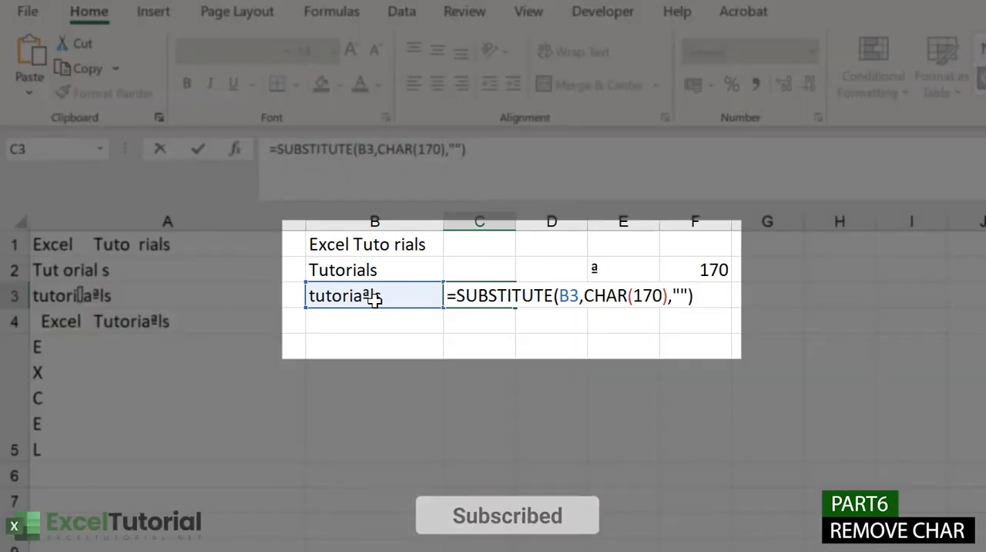
{"action": "key", "text": "Return"}
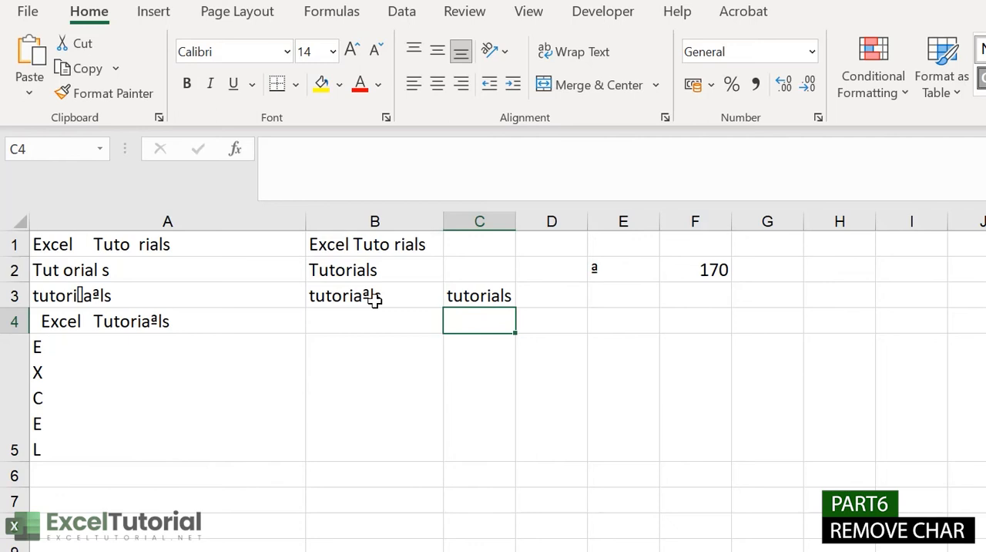
Step: Examine the character in E2, its code in F2 and the CHAR(170) argument of the SUBSTITUTE formula in C3
{"action": "left_click", "coordinate": [638, 267]}
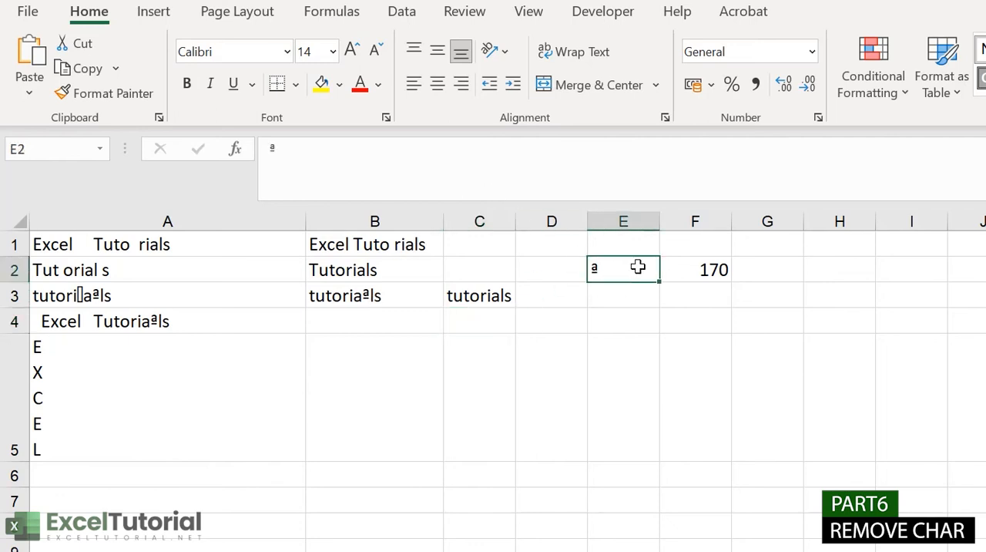
{"action": "left_click", "coordinate": [704, 270]}
{"action": "left_click", "coordinate": [488, 294]}
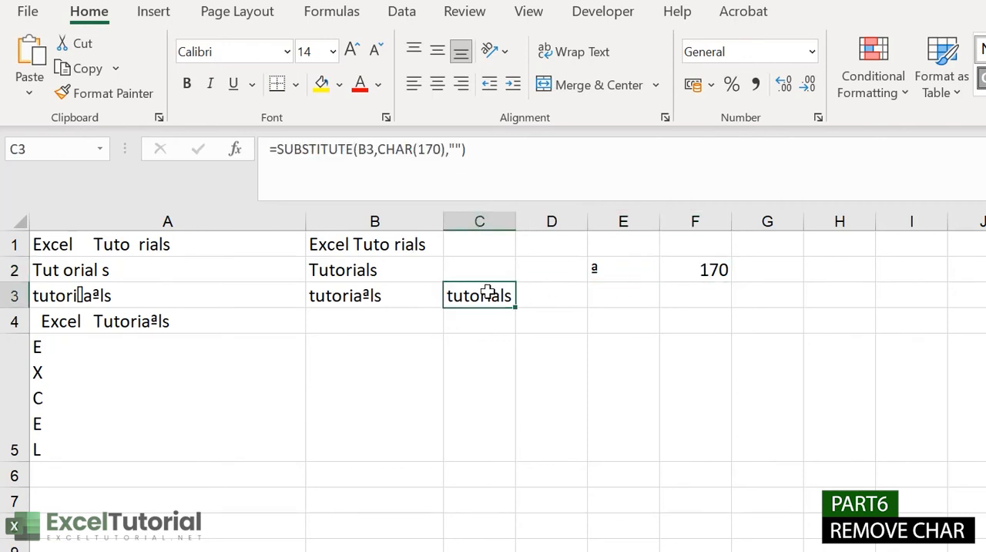
{"action": "double_click", "coordinate": [489, 292]}
{"action": "left_click", "coordinate": [600, 296]}
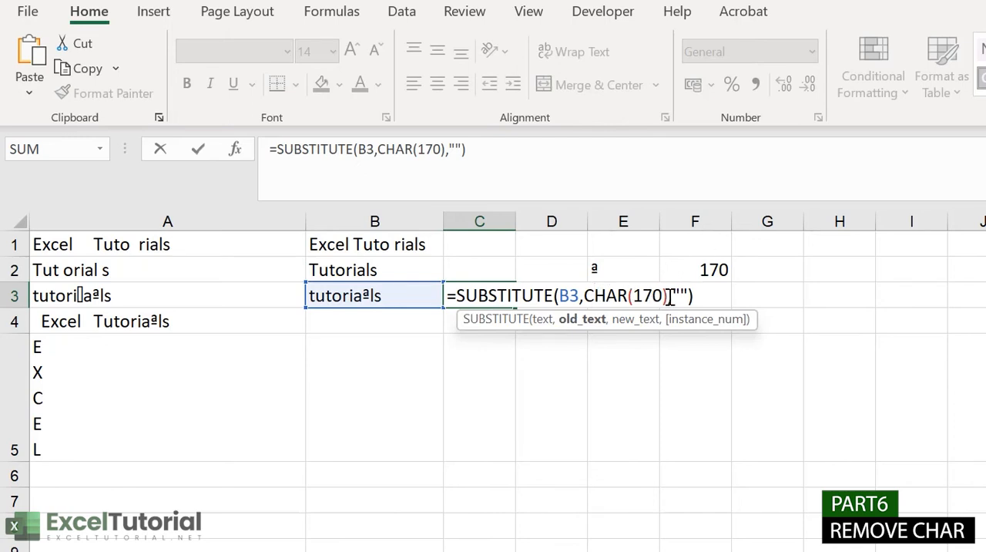
{"action": "left_click_drag", "start_coordinate": [672, 297], "coordinate": [588, 301]}
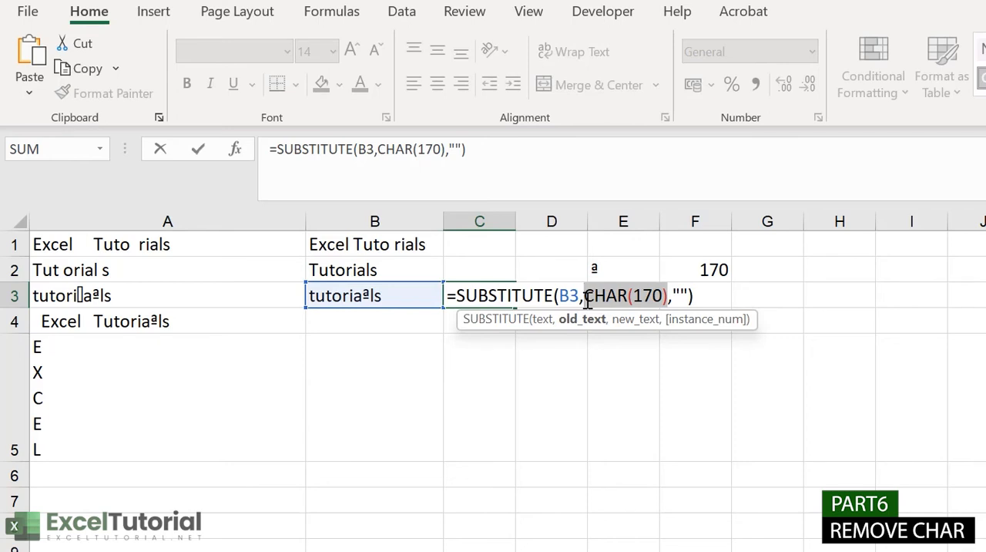
{"action": "key", "text": "ctrl+v"}
Step: Copy the ª character from E2 and use it to replace CHAR(170) in C3, making the formula =SUBSTITUTE(B3,"ª","")
{"action": "left_click", "coordinate": [619, 264]}
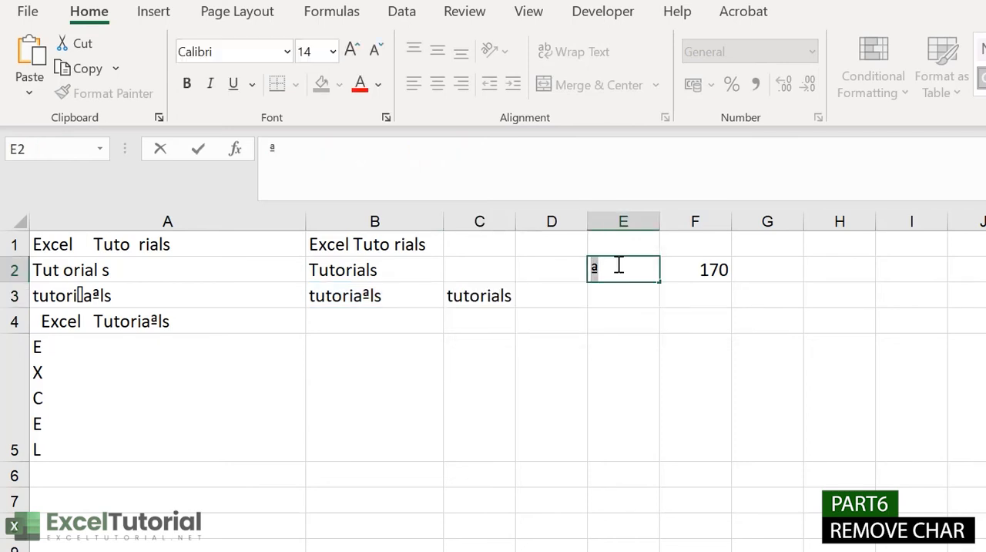
{"action": "double_click", "coordinate": [500, 293]}
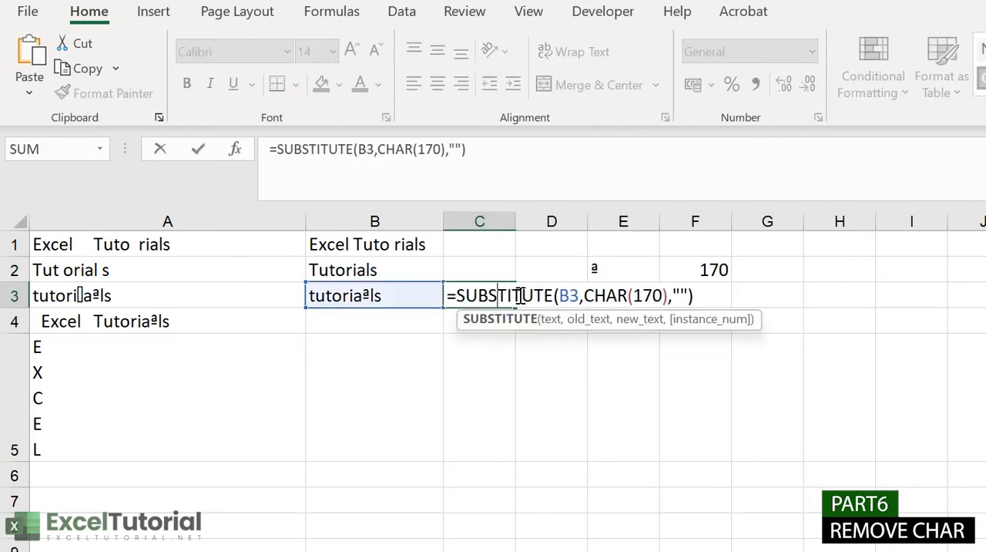
{"action": "left_click_drag", "start_coordinate": [668, 296], "coordinate": [584, 296]}
{"action": "type", "text": "\""}
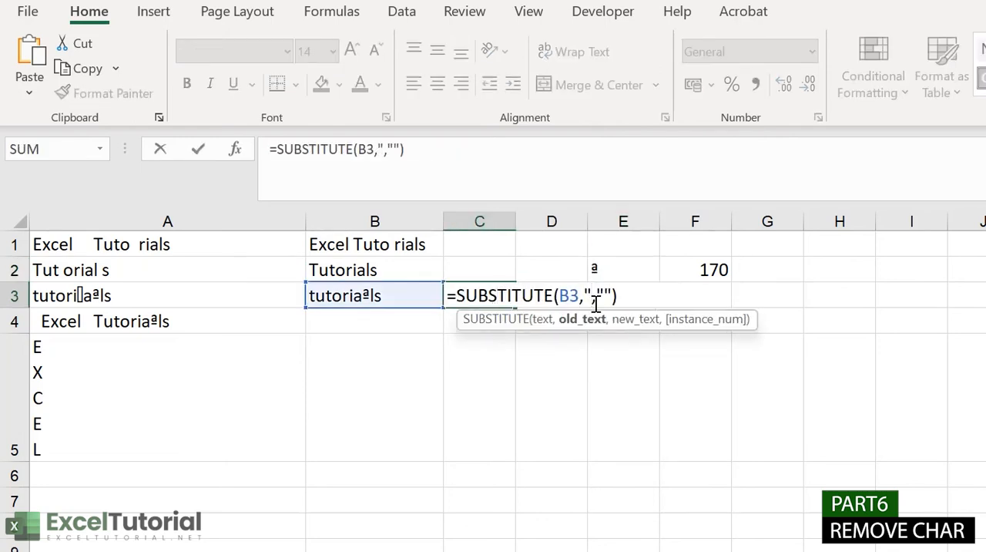
{"action": "type", "text": "ª"}
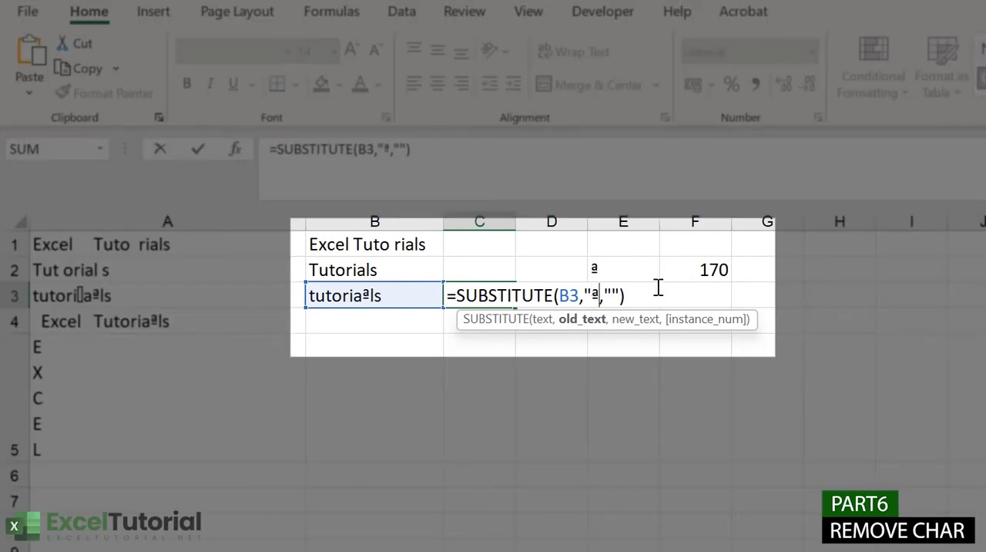
{"action": "type", "text": "\""}
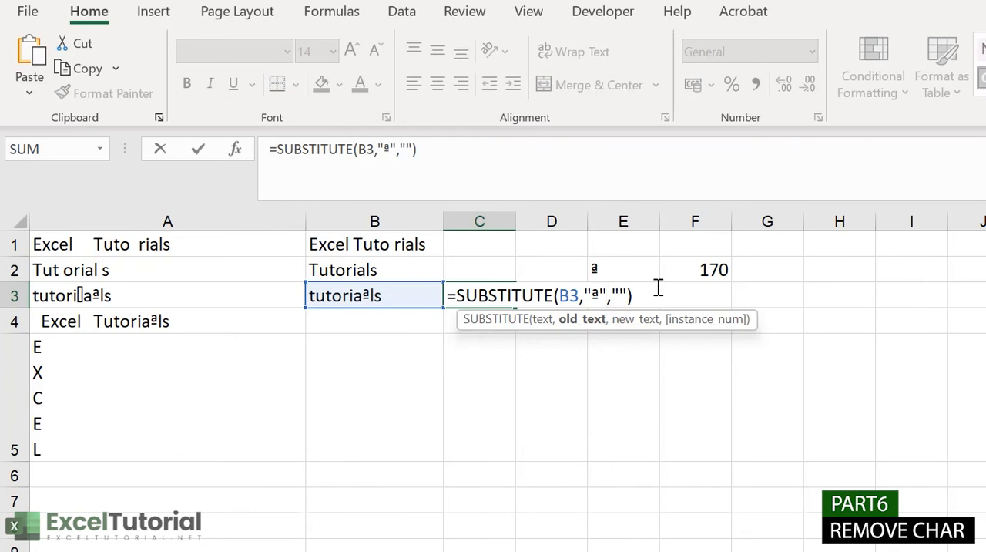
{"action": "key", "text": "Return"}
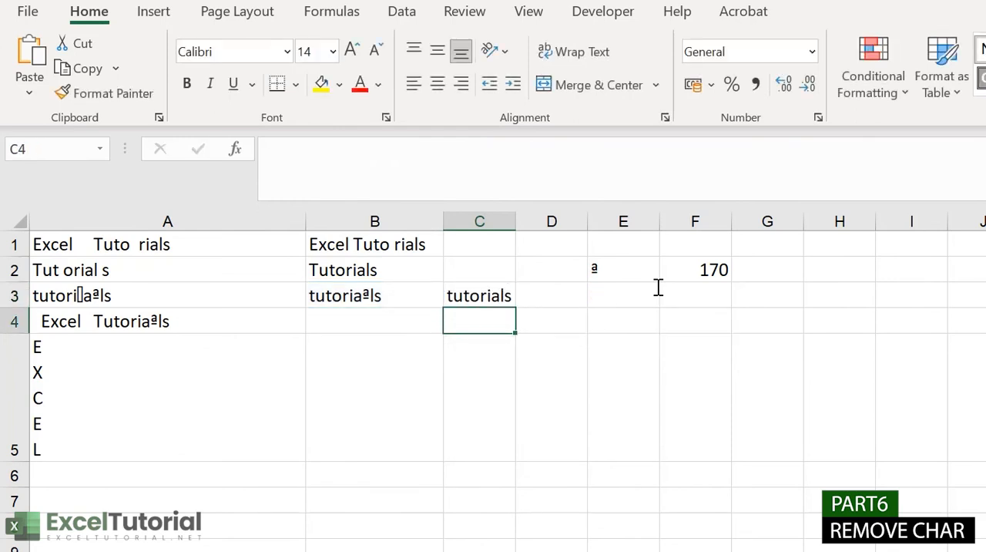
{"action": "left_click", "coordinate": [707, 266]}
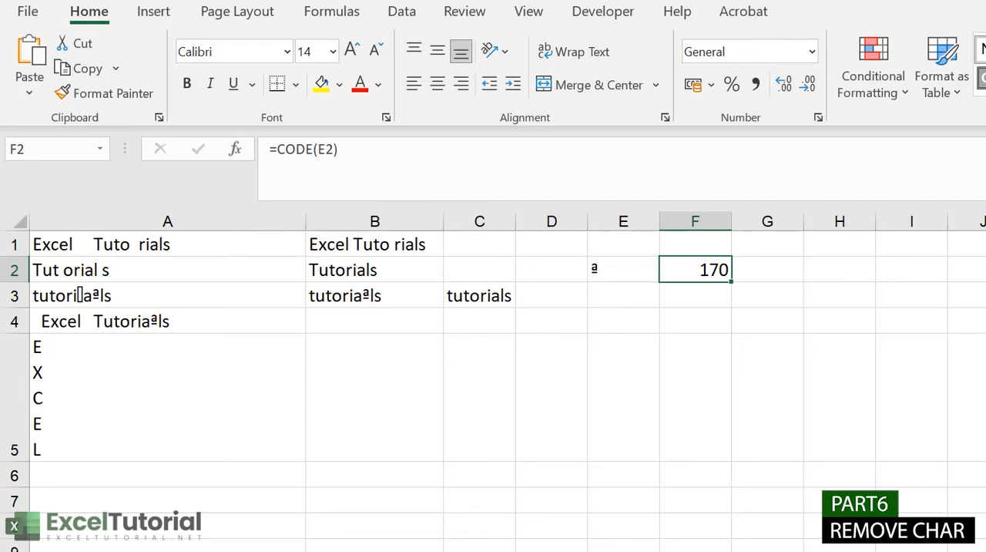
Step: Enter the formula =TRIM(A4) in cell B4 to remove the extra spaces from the text in A4
{"action": "scroll", "coordinate": [563, 301], "scroll_direction": "down", "scroll_amount": 2}
{"action": "scroll", "coordinate": [563, 301], "scroll_direction": "up", "scroll_amount": 2}
{"action": "double_click", "coordinate": [387, 322]}
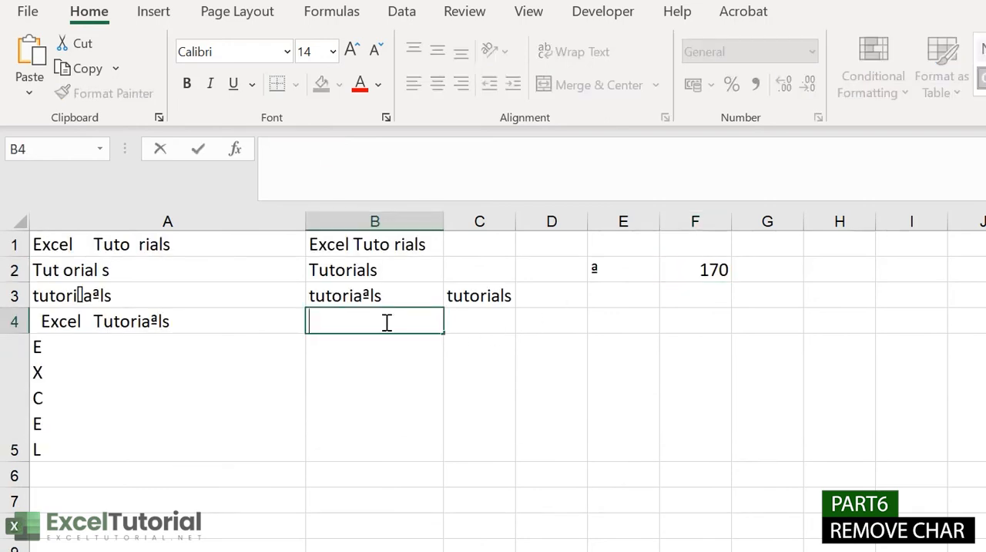
{"action": "left_click", "coordinate": [199, 321]}
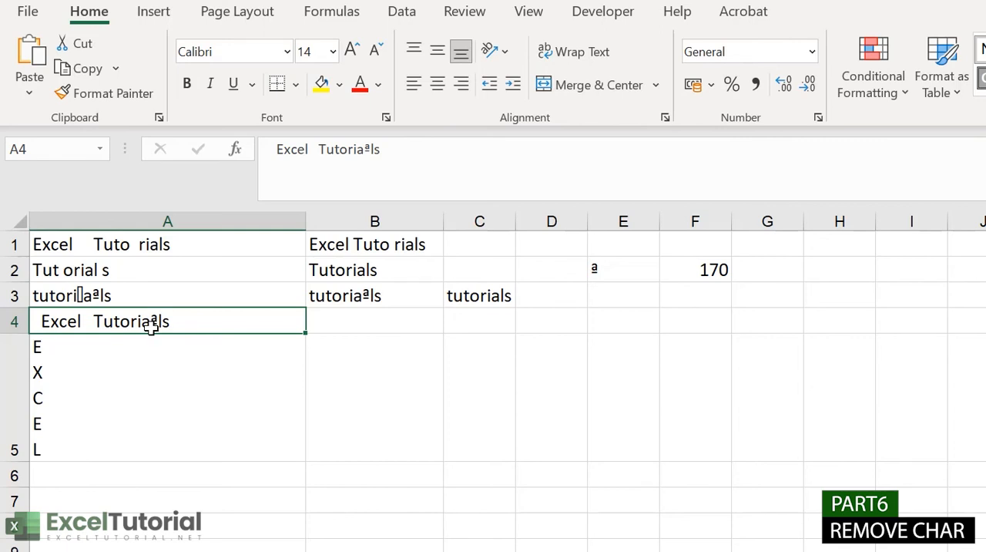
{"action": "double_click", "coordinate": [366, 323]}
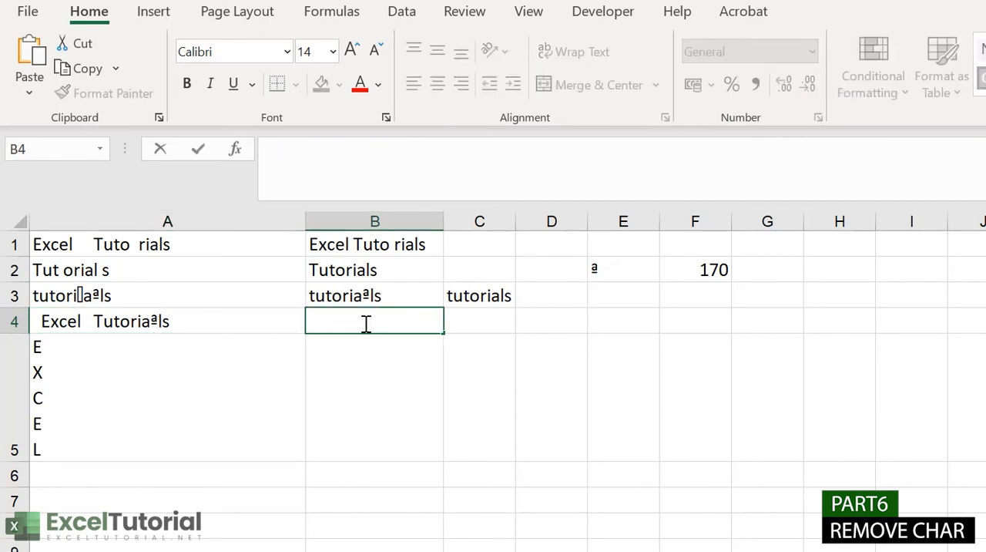
{"action": "type", "text": "=TYR"}
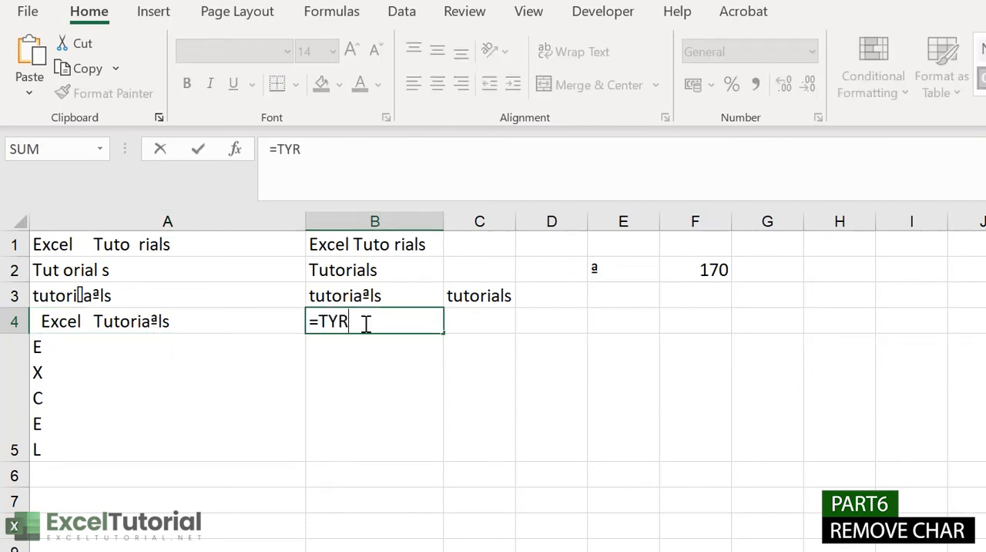
{"action": "key", "text": "BackSpace"}
{"action": "key", "text": "BackSpace"}
{"action": "type", "text": "R"}
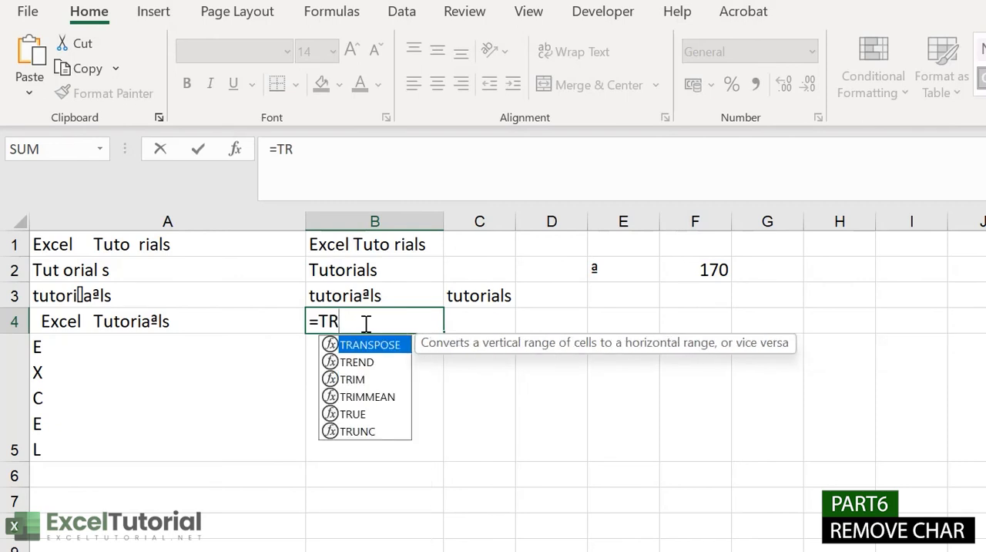
{"action": "key", "text": "Down"}
{"action": "key", "text": "Down"}
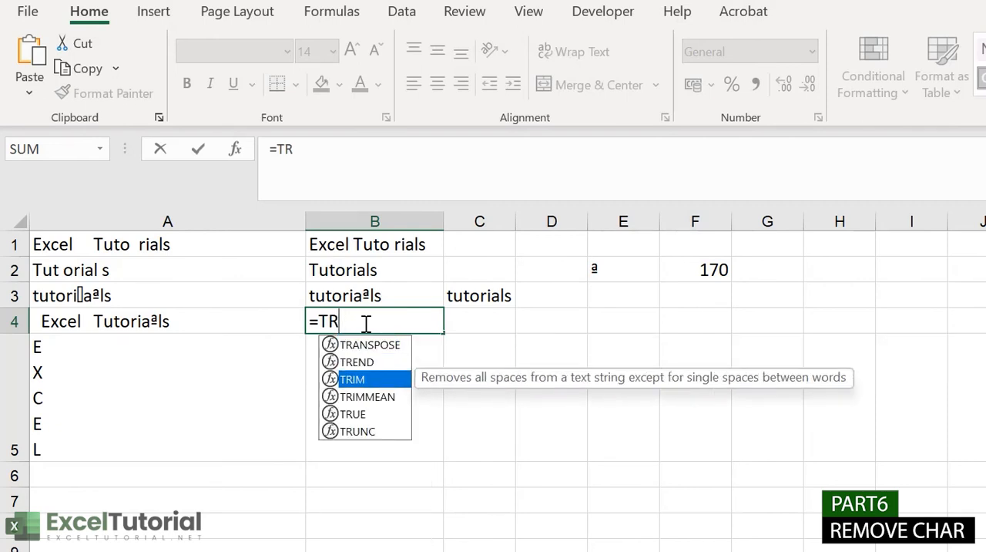
{"action": "key", "text": "Tab"}
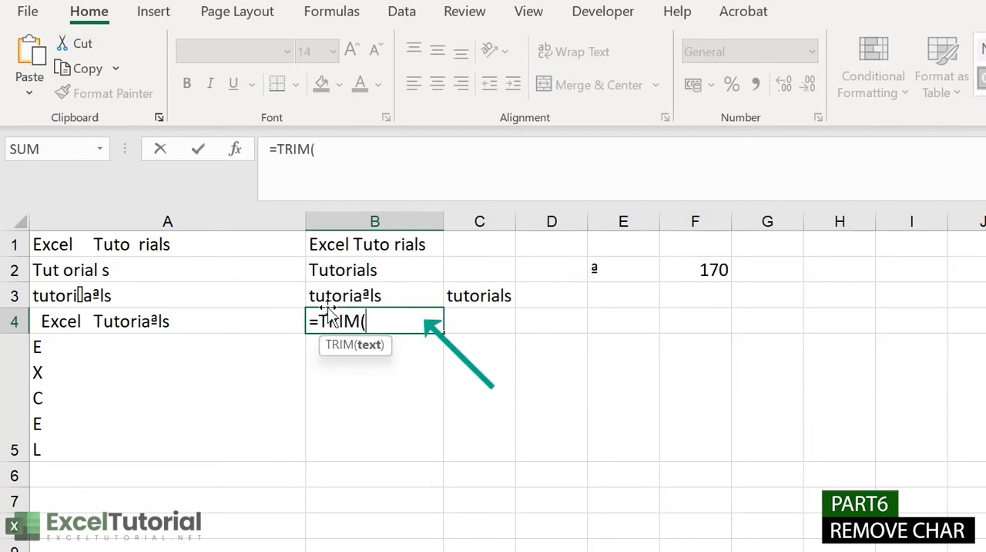
{"action": "left_click", "coordinate": [273, 311]}
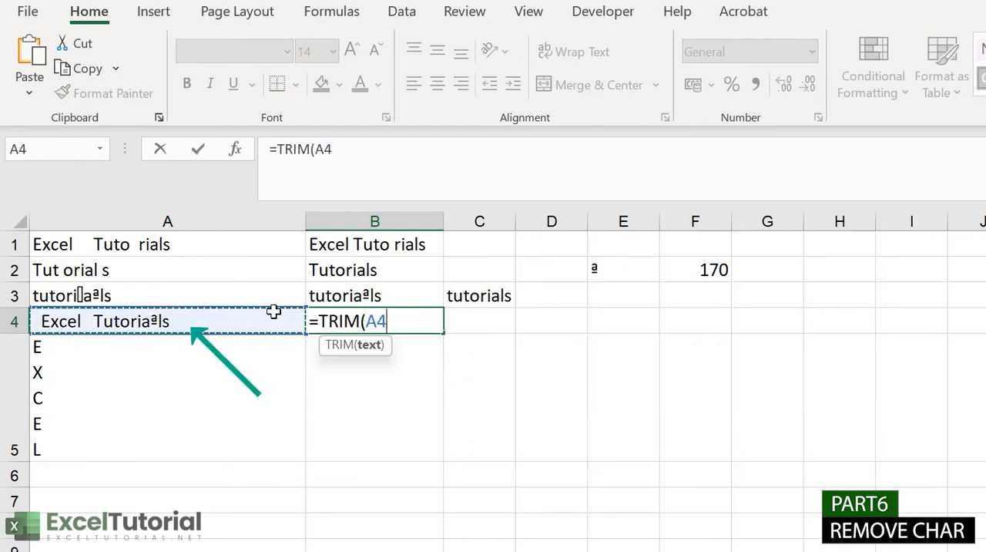
{"action": "key", "text": "Return"}
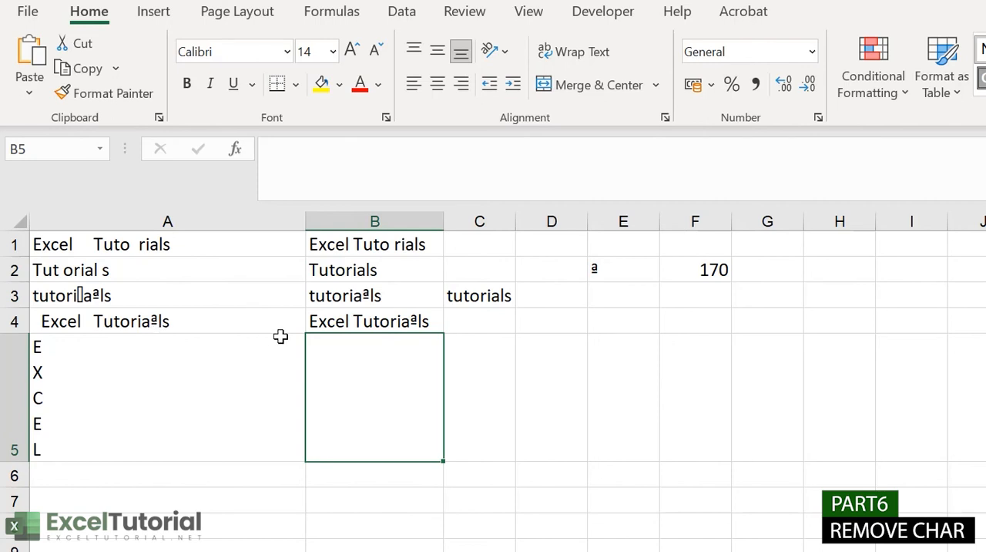
Step: Nest SUBSTITUTE inside TRIM in B4 to also strip the ª character, making the formula =TRIM(SUBSTITUTE(A4,CHAR(170),""))
{"action": "left_click", "coordinate": [360, 318]}
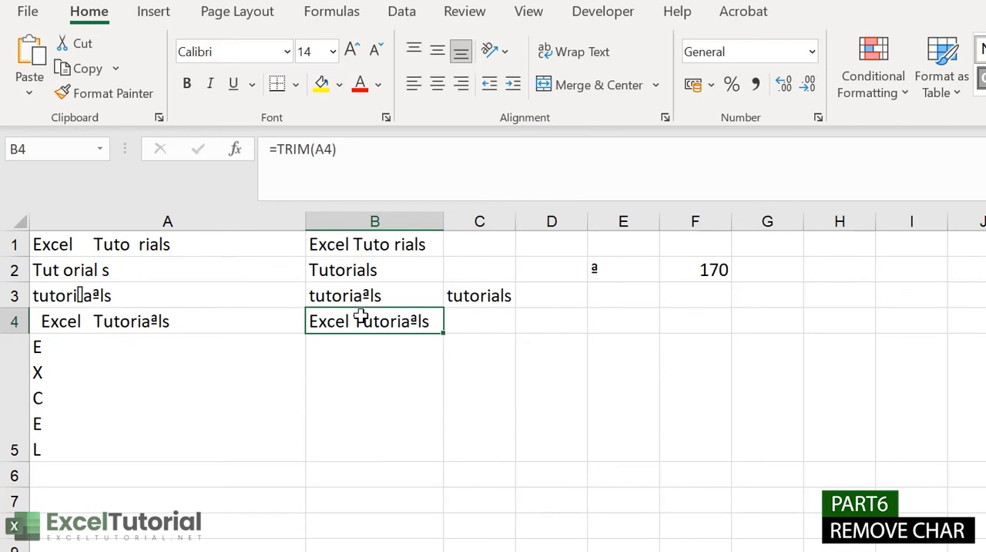
{"action": "double_click", "coordinate": [360, 318]}
{"action": "double_click", "coordinate": [371, 319]}
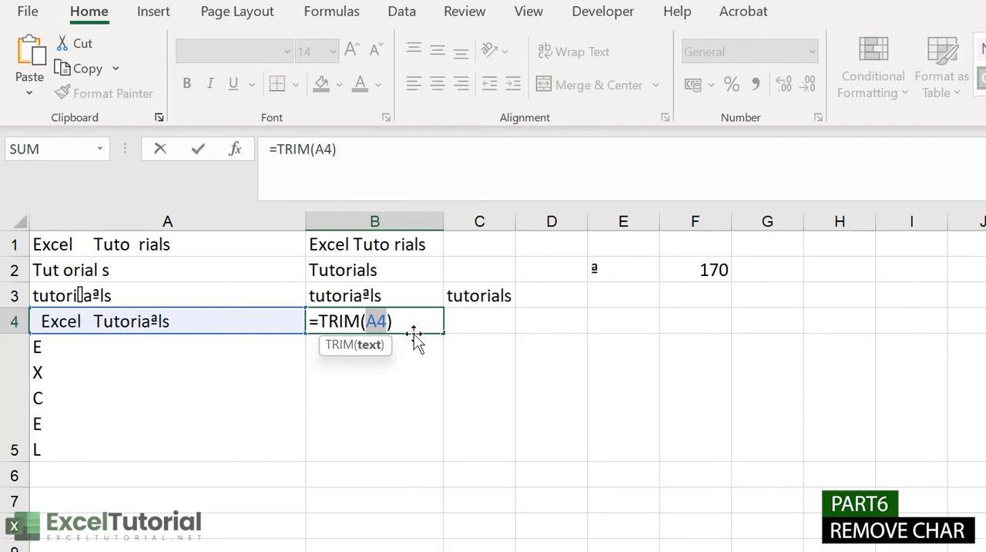
{"action": "type", "text": "SU"}
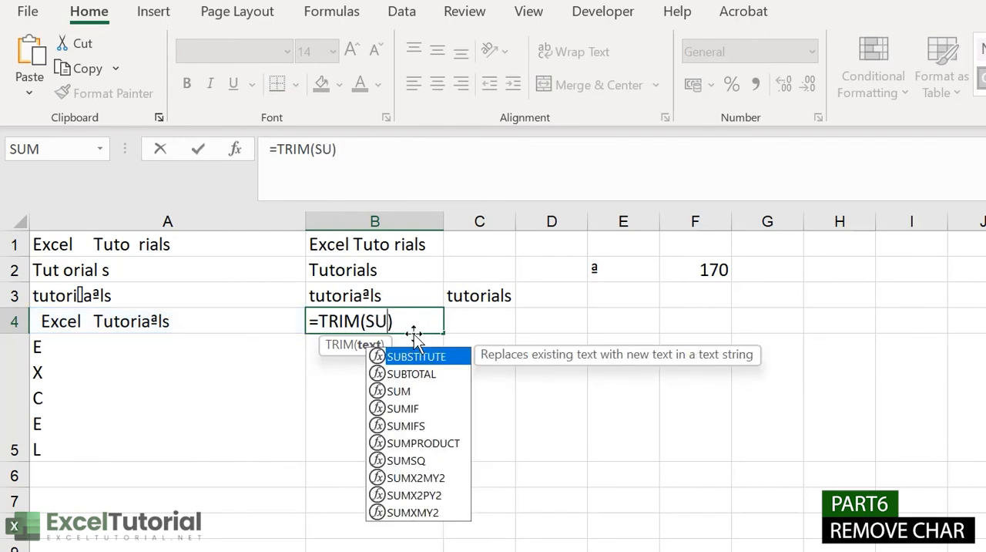
{"action": "key", "text": "Tab"}
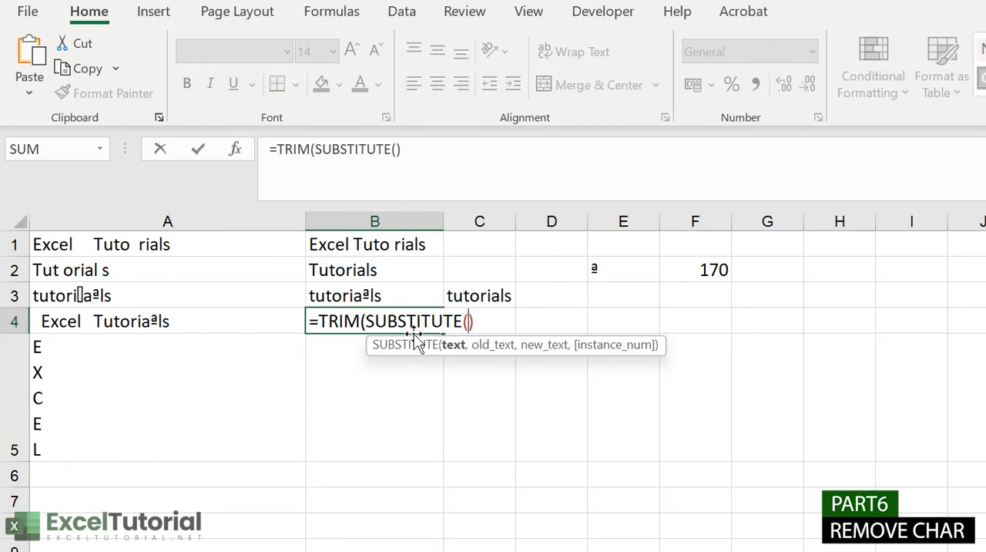
{"action": "left_click", "coordinate": [164, 321]}
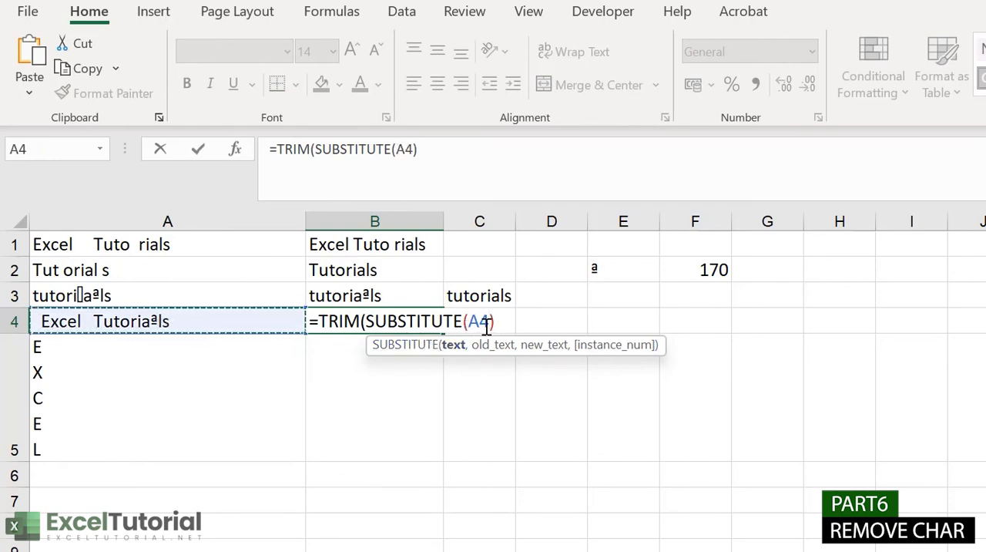
{"action": "type", "text": ",\""}
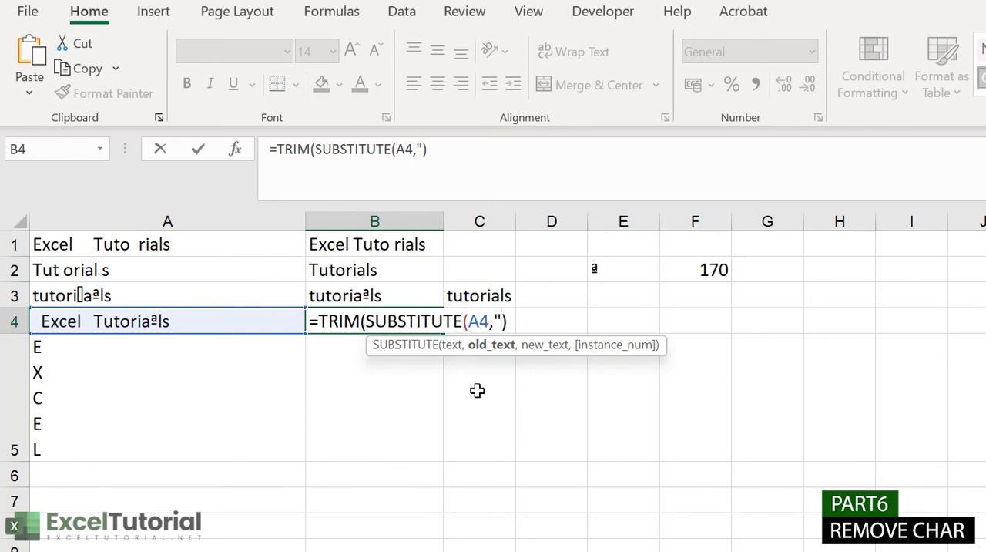
{"action": "key", "text": "BackSpace"}
{"action": "type", "text": "char"}
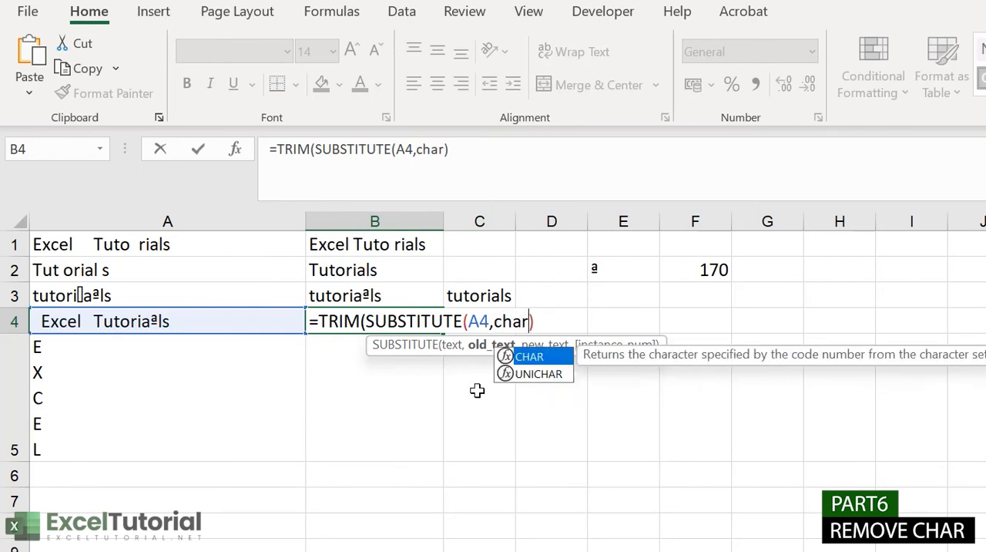
{"action": "key", "text": "Tab"}
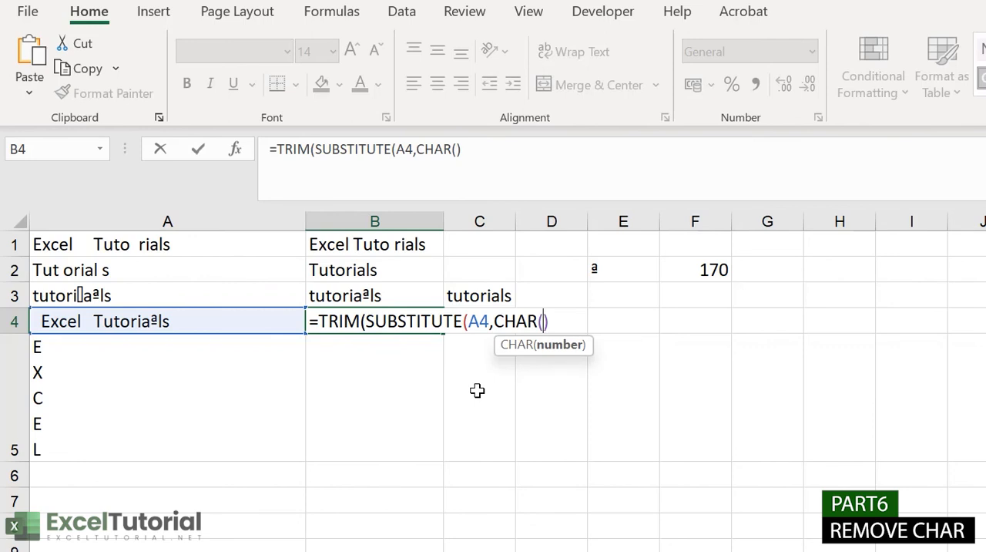
{"action": "type", "text": "170)"}
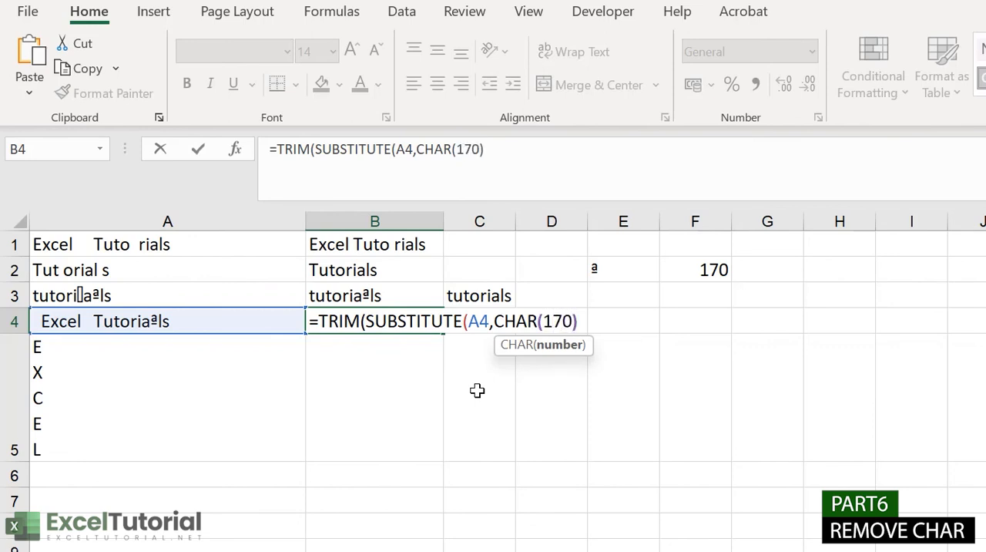
{"action": "type", "text": ","}
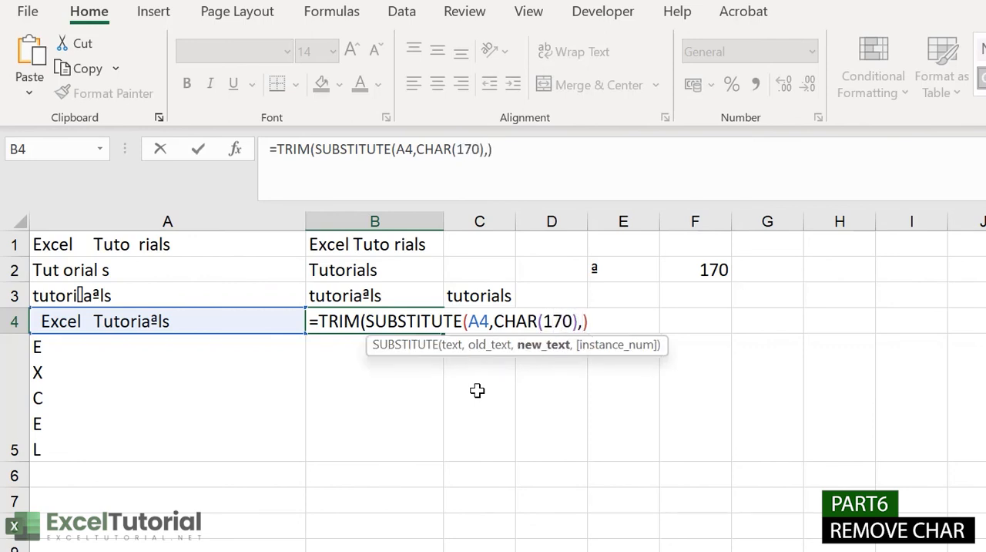
{"action": "type", "text": "\"\")"}
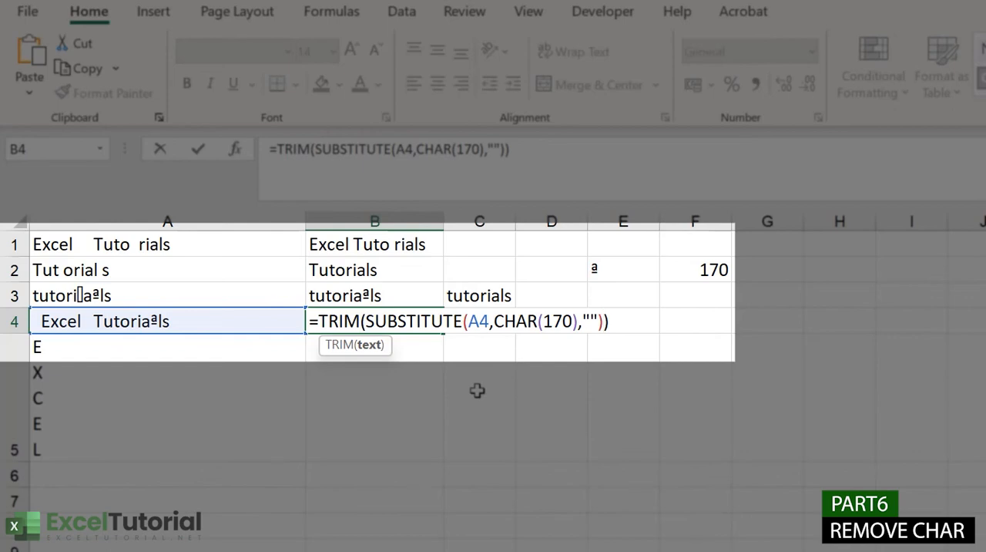
{"action": "key", "text": "Return"}
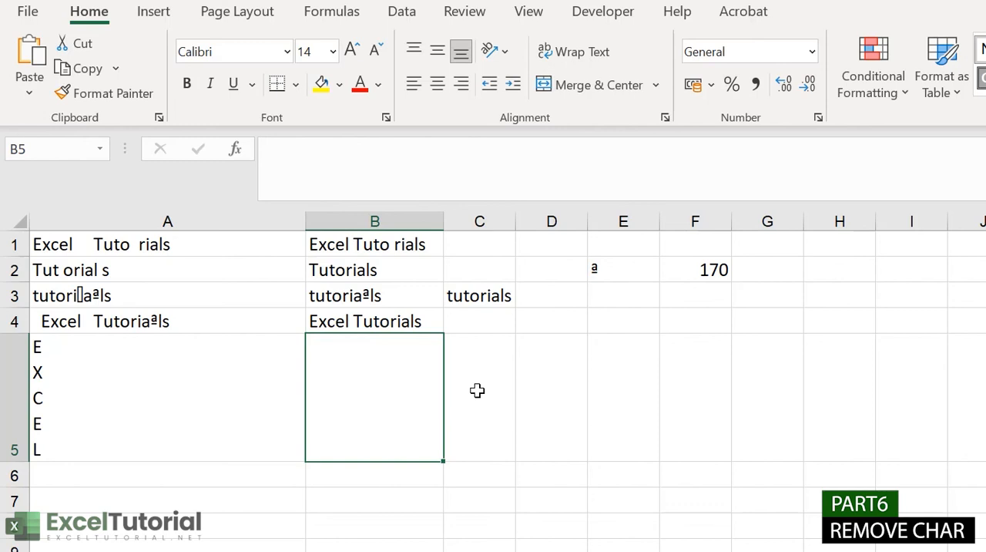
{"action": "left_click", "coordinate": [132, 315]}
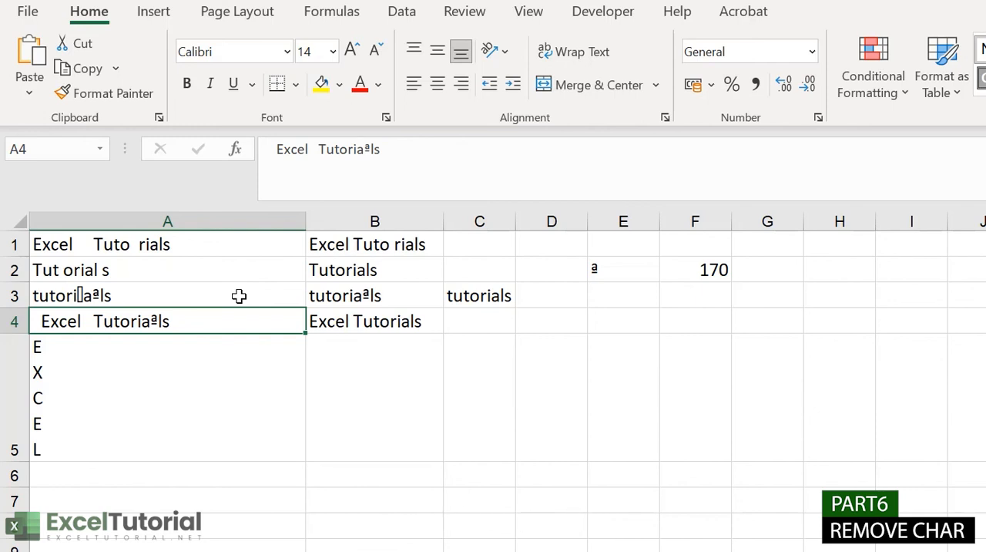
Step: Enter the formula =CLEAN(A5) in cell B5 to remove the line breaks from the text in A5
{"action": "left_click", "coordinate": [277, 385]}
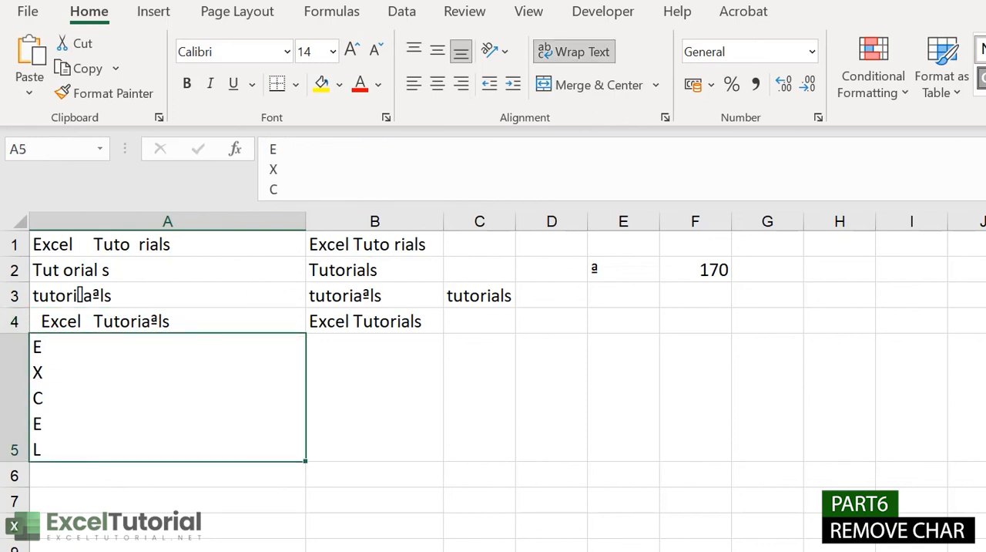
{"action": "double_click", "coordinate": [399, 396]}
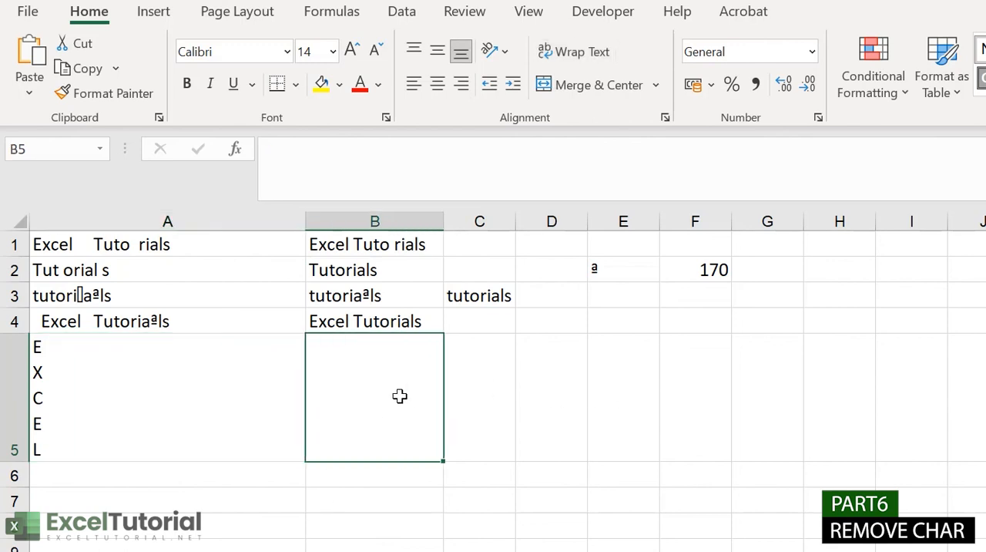
{"action": "type", "text": "=CLEAN("}
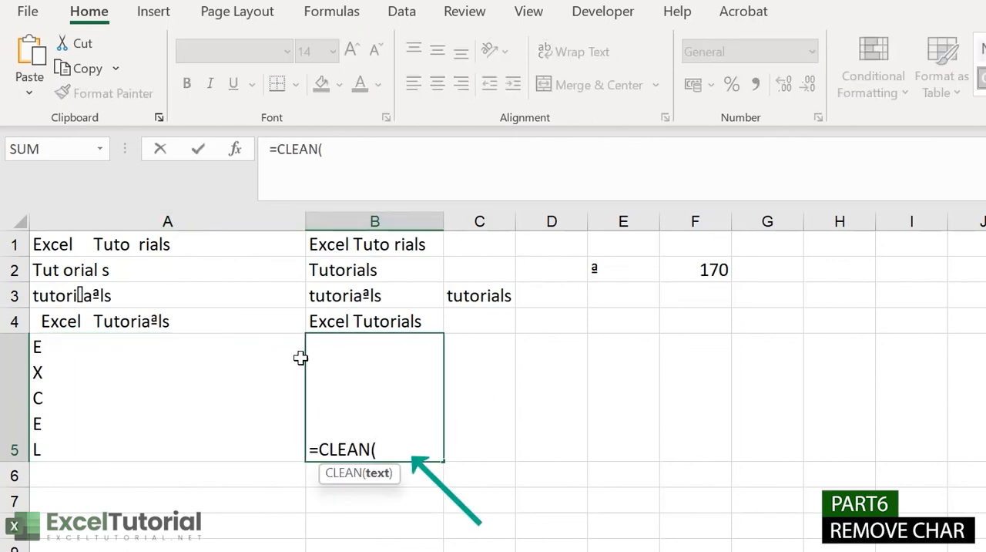
{"action": "left_click", "coordinate": [281, 355]}
{"action": "type", "text": ")"}
{"action": "key", "text": "Return"}
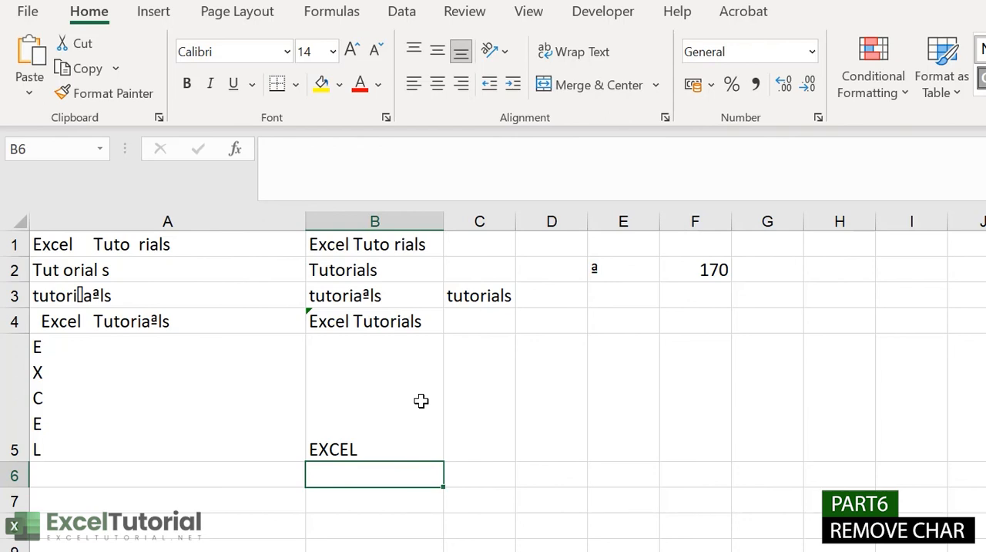
Step: Replace the CLEAN formula in B5 with =SUBSTITUTE(A5,CHAR(10), "") to remove the line breaks from A5
{"action": "left_click", "coordinate": [626, 268]}
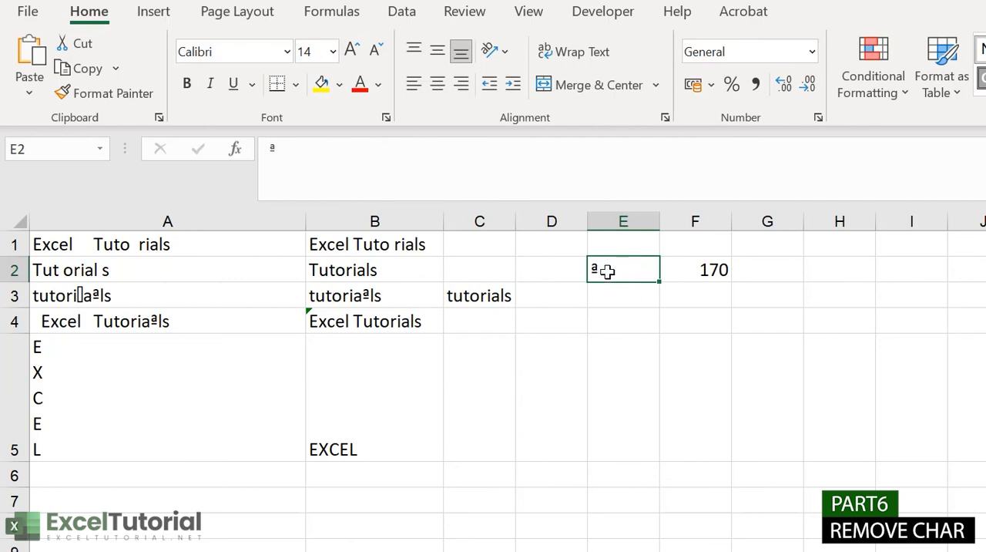
{"action": "left_click", "coordinate": [401, 386]}
{"action": "double_click", "coordinate": [403, 430]}
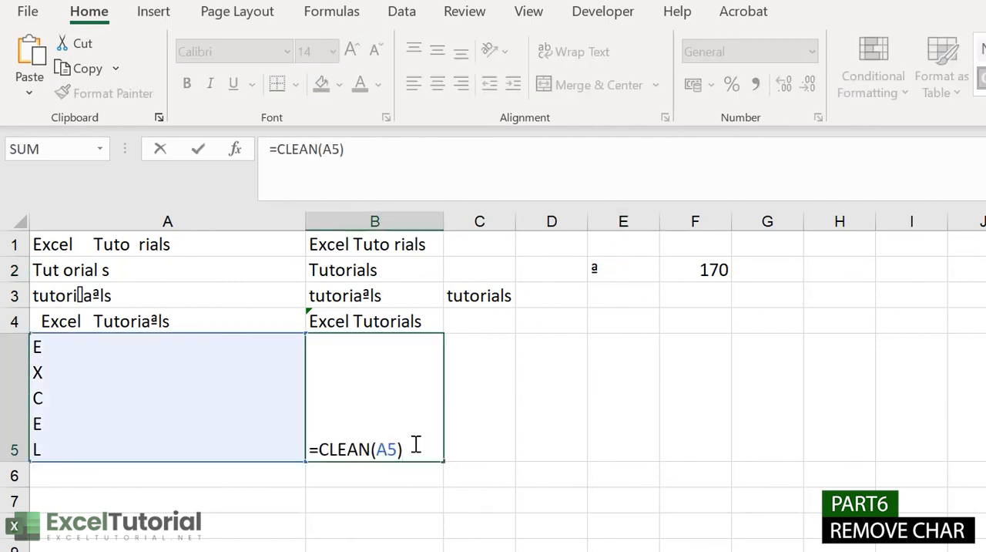
{"action": "left_click_drag", "start_coordinate": [416, 445], "coordinate": [270, 452]}
{"action": "type", "text": "=s"}
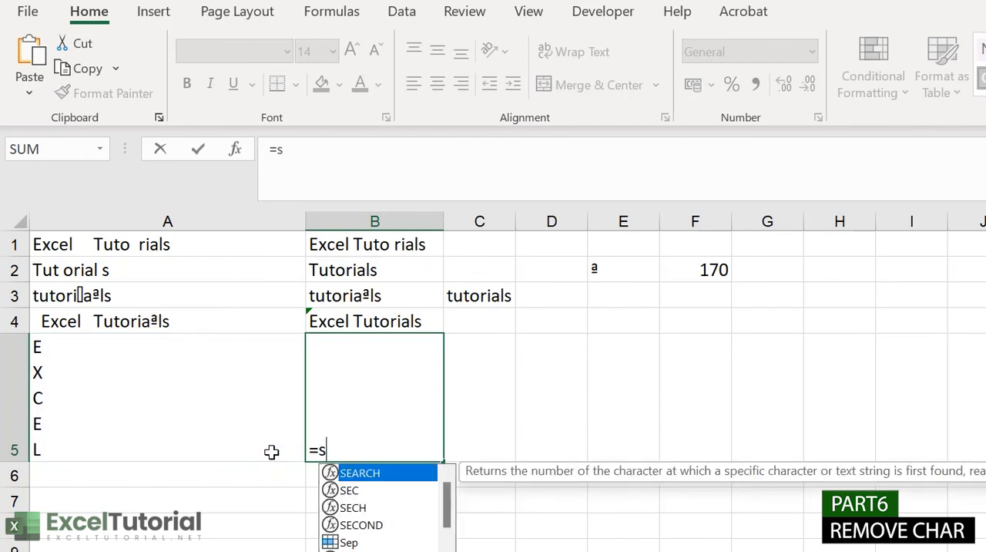
{"action": "type", "text": "ubs"}
{"action": "key", "text": "Tab"}
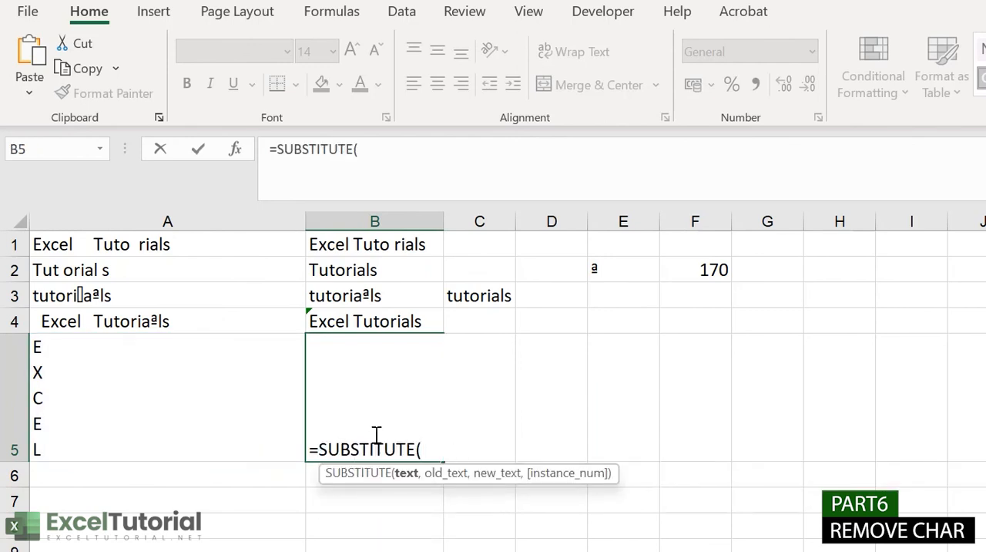
{"action": "left_click", "coordinate": [179, 399]}
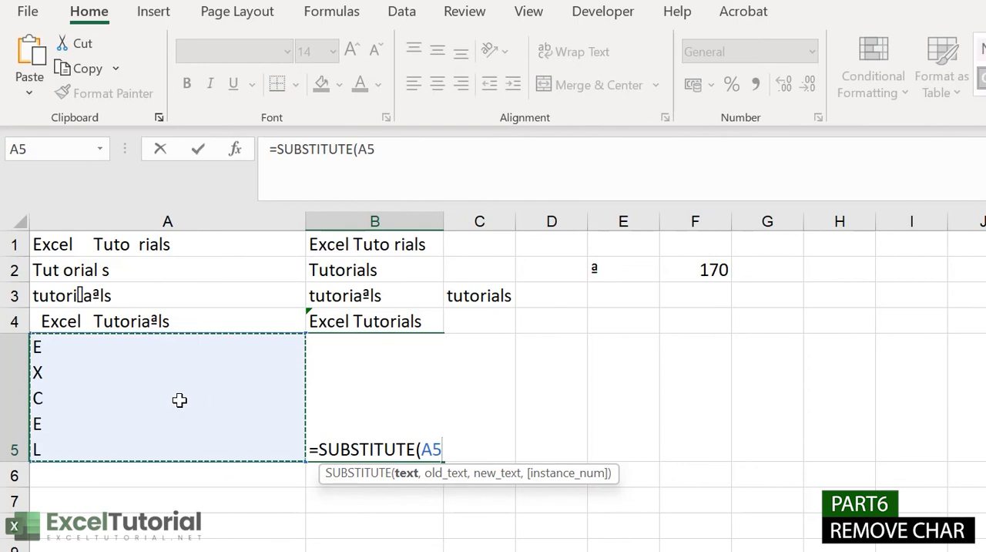
{"action": "type", "text": ","}
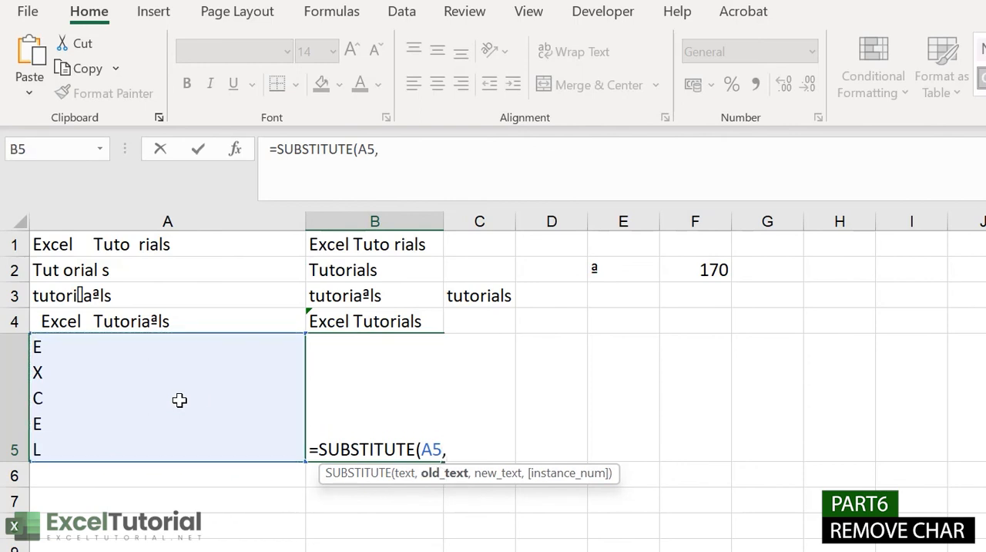
{"action": "type", "text": "CHAR("}
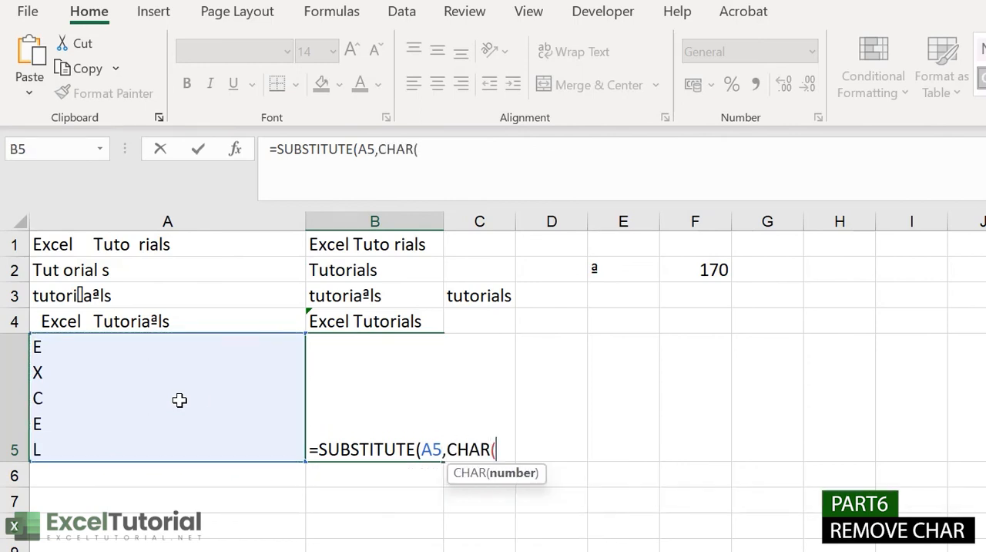
{"action": "type", "text": "10), "}
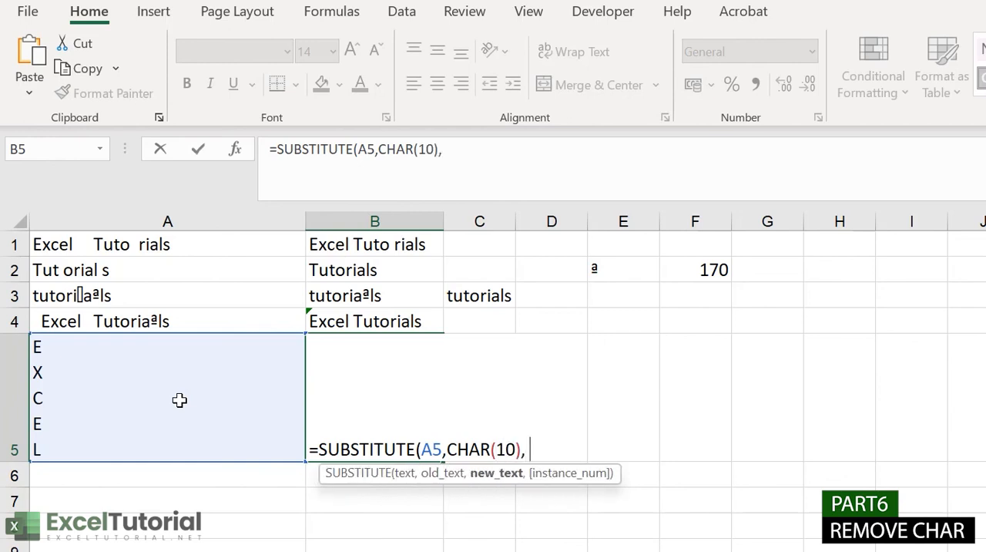
{"action": "type", "text": "\"\")"}
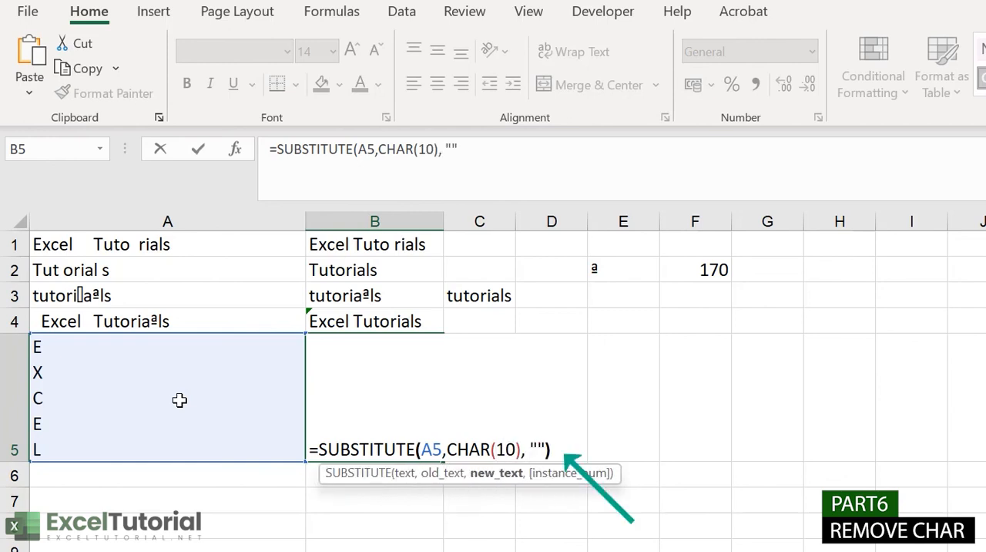
{"action": "key", "text": "Return"}
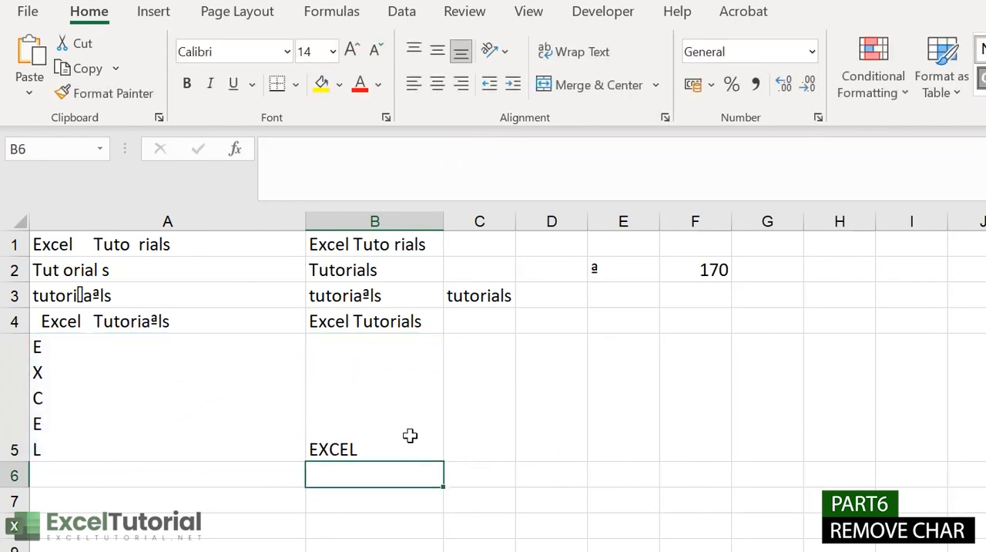
Step: Change the replacement text in the B5 formula to a comma, making it =SUBSTITUTE(A5,CHAR(10), ",")
{"action": "double_click", "coordinate": [381, 431]}
{"action": "left_click", "coordinate": [540, 447]}
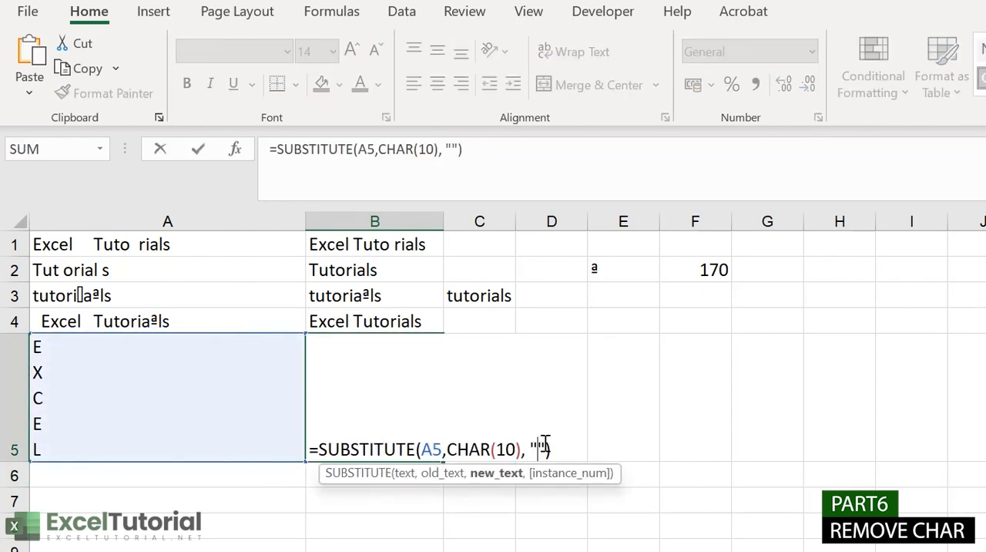
{"action": "type", "text": ","}
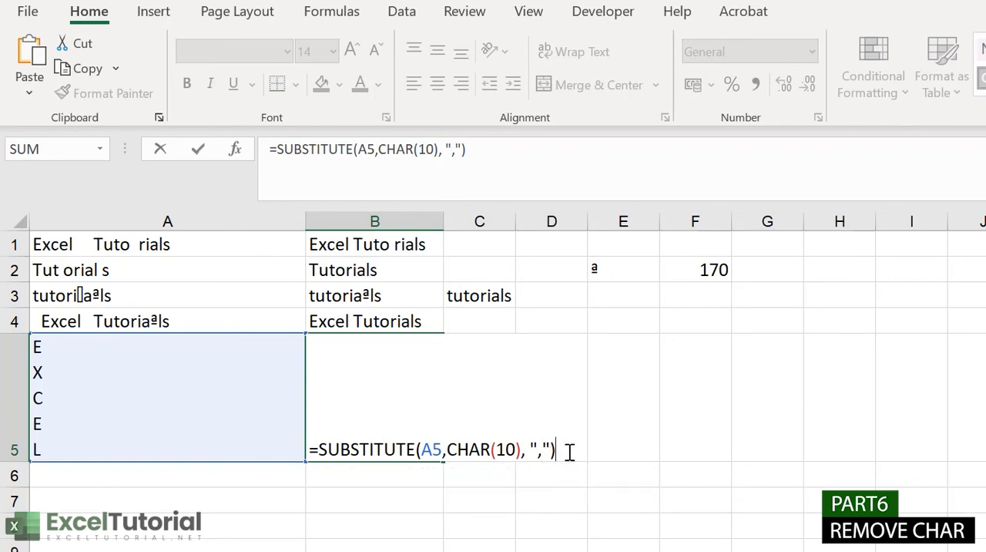
{"action": "key", "text": "Return"}
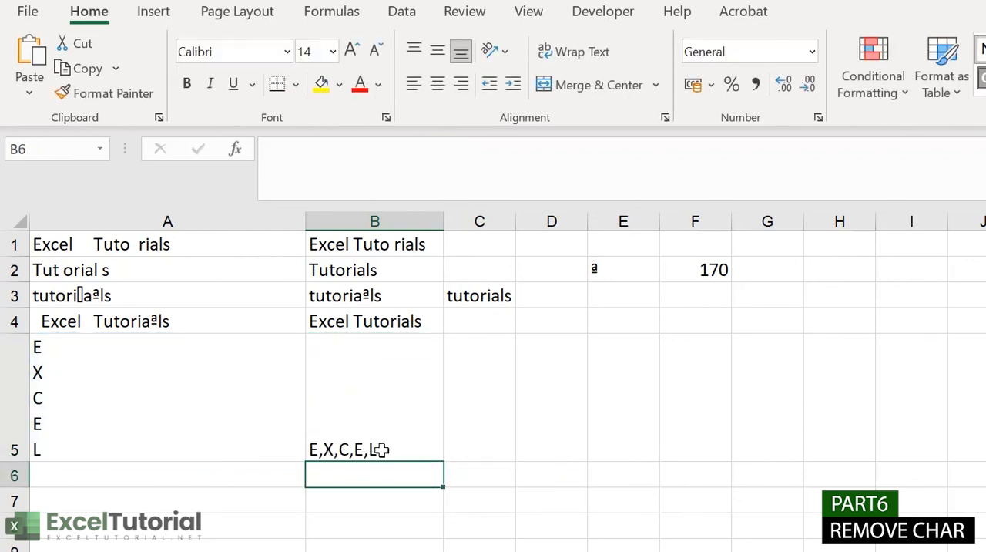